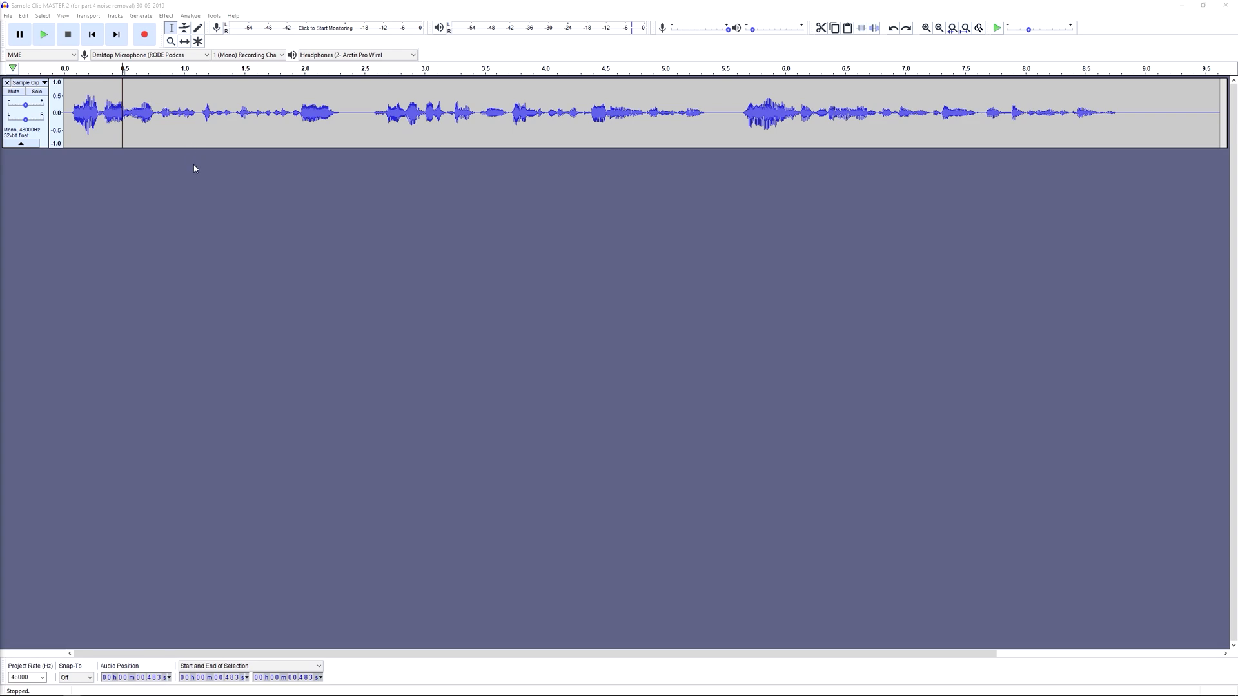
Step: Select the entire sample clip and duplicate it onto a second track
click(165, 113)
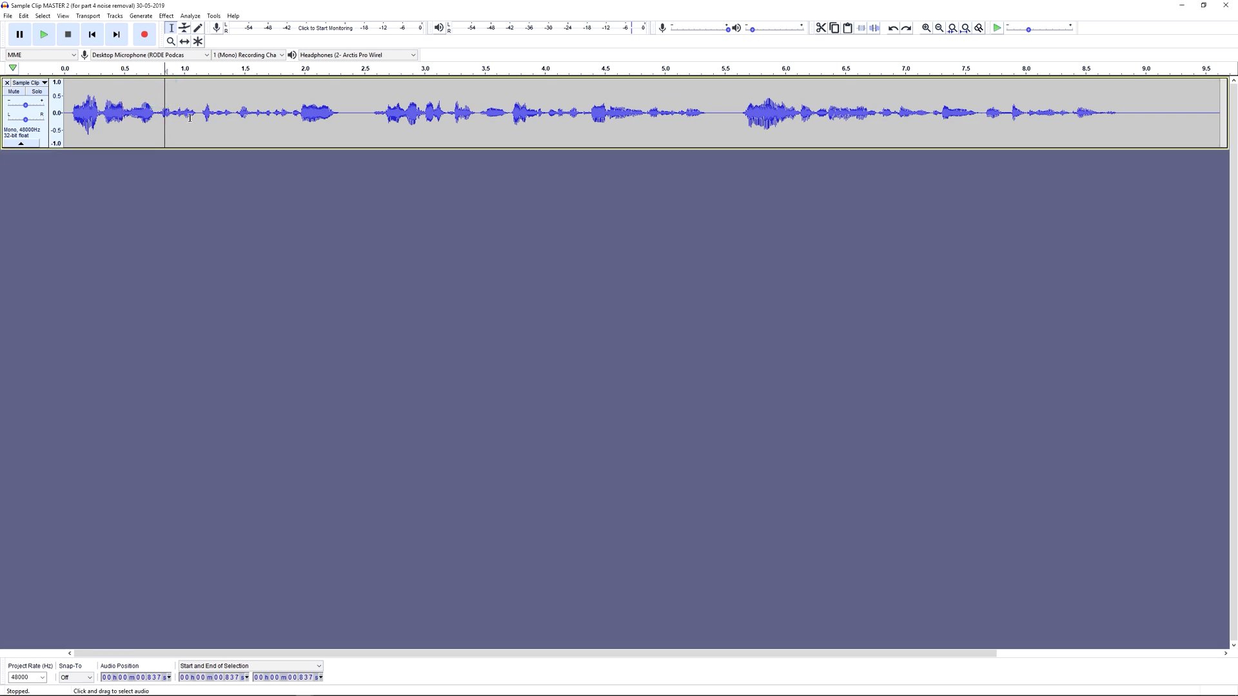
key(ctrl+a)
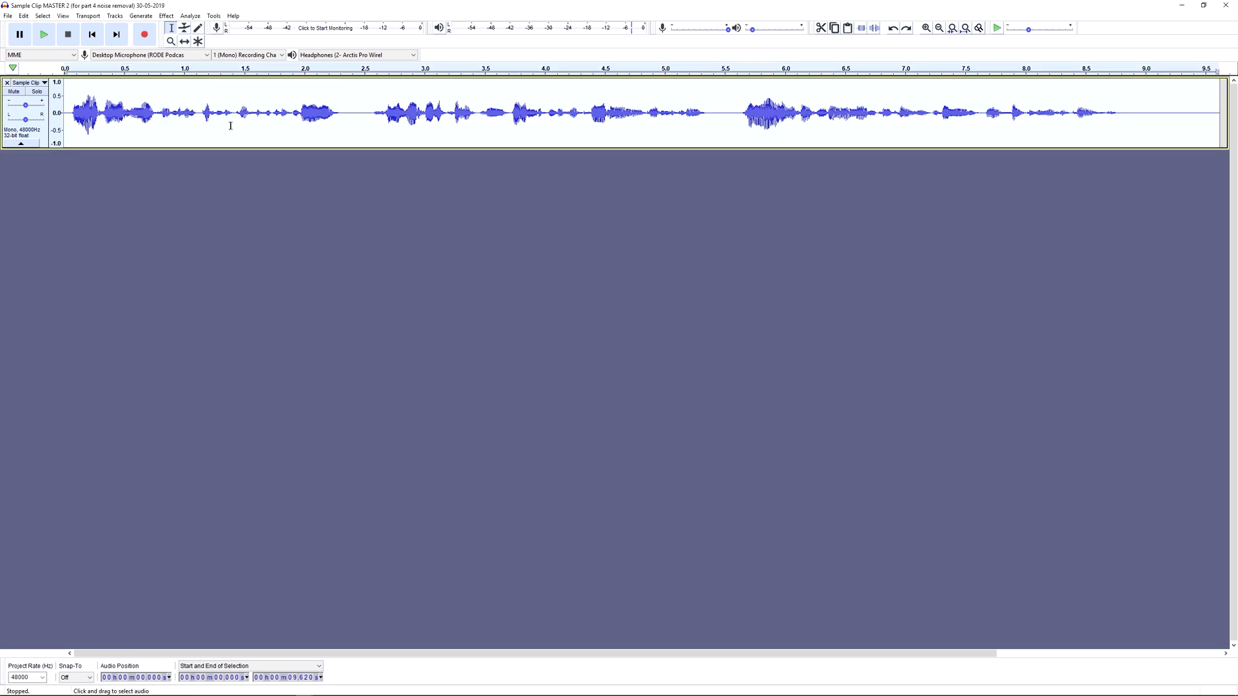
key(ctrl+d)
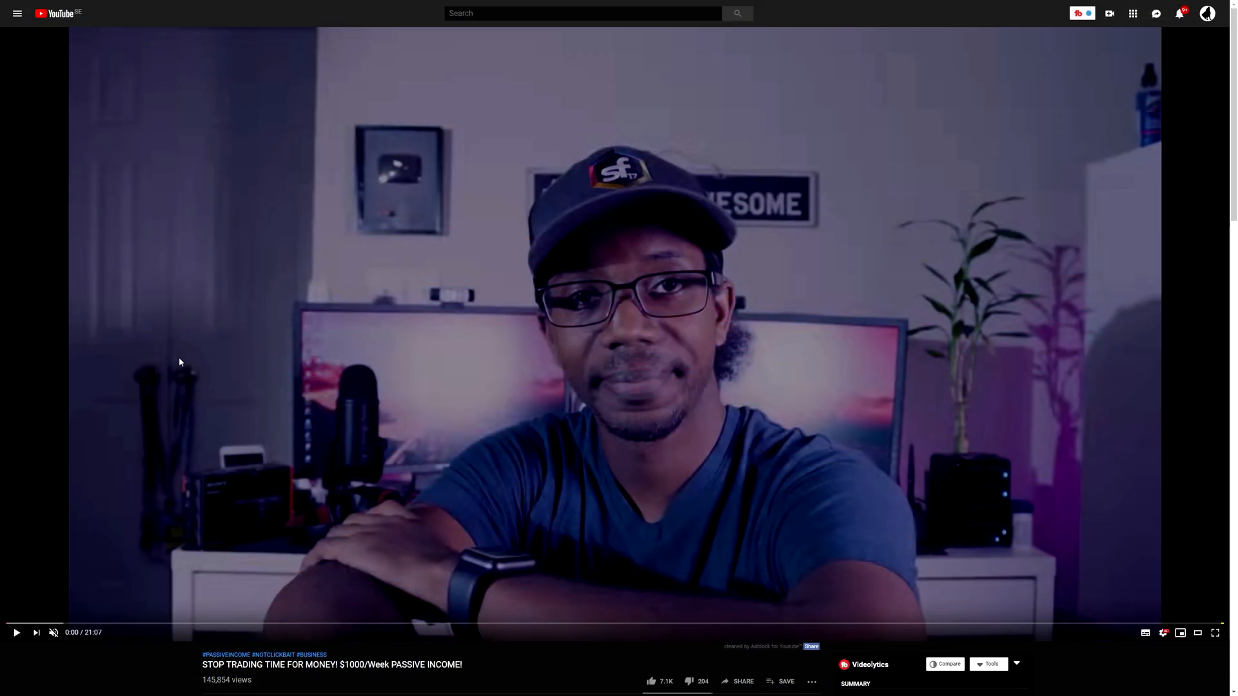
scroll(618, 346, down, 3)
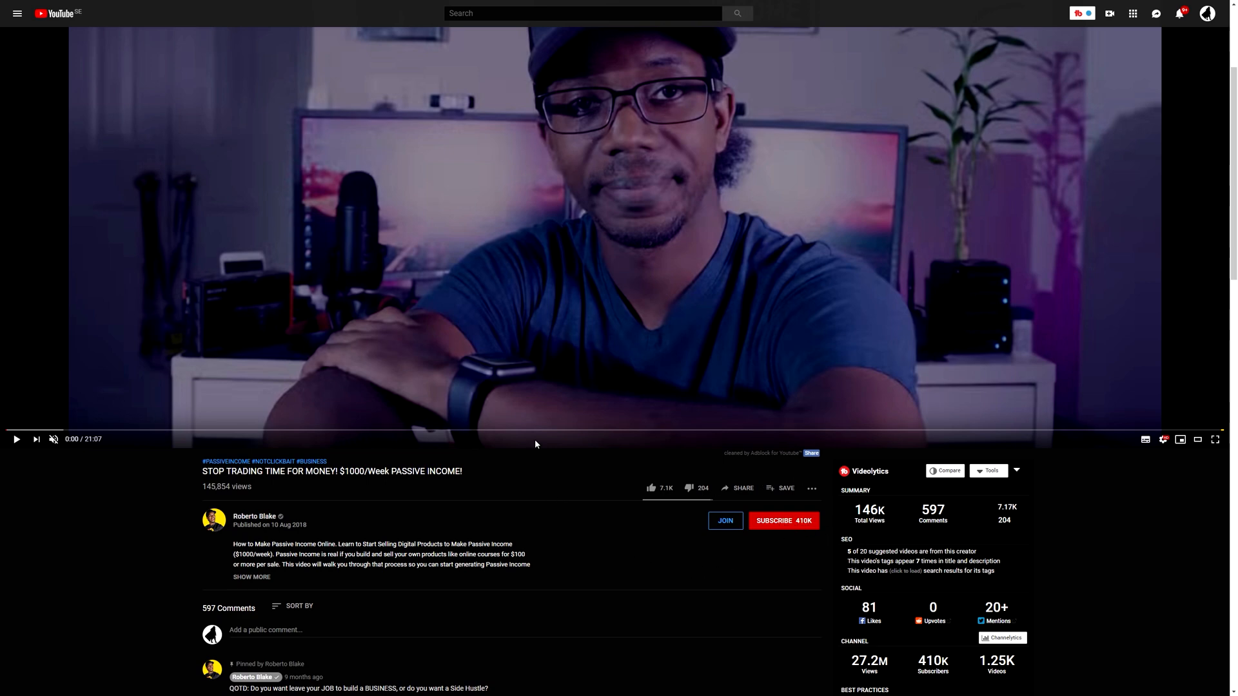
scroll(520, 372, up, 3)
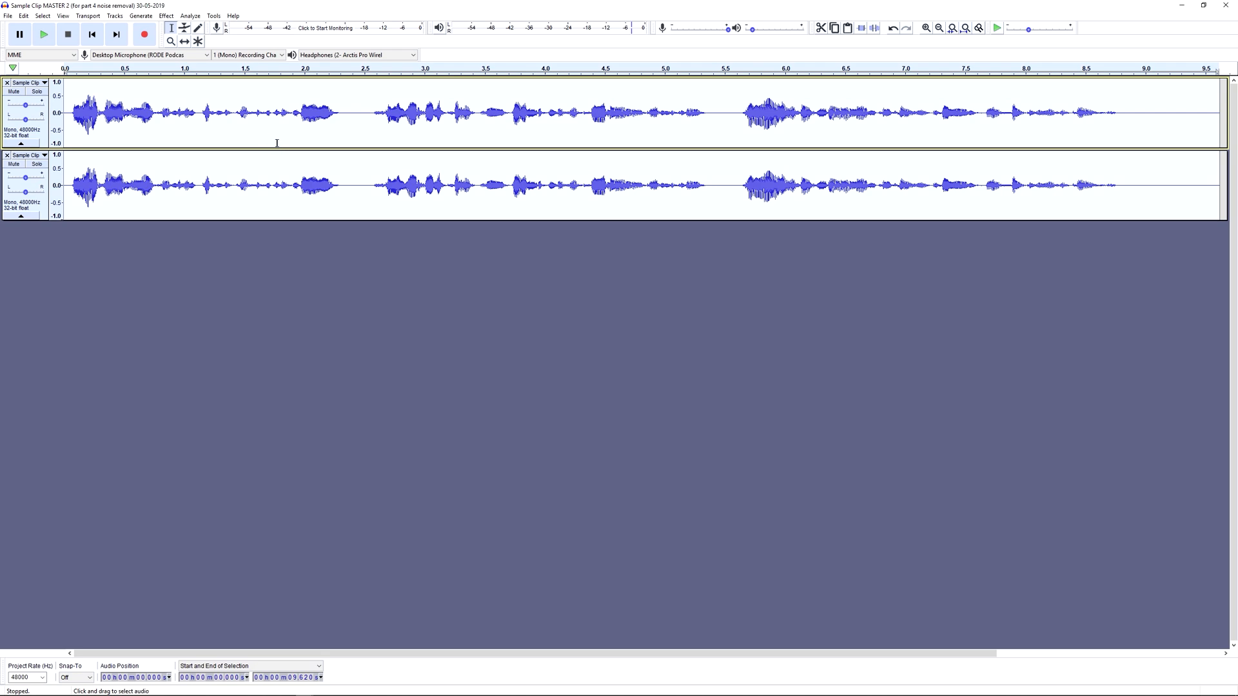
Step: Select only the upper track's audio, open the Equalization effect for it and flatten the existing curve
double_click(238, 98)
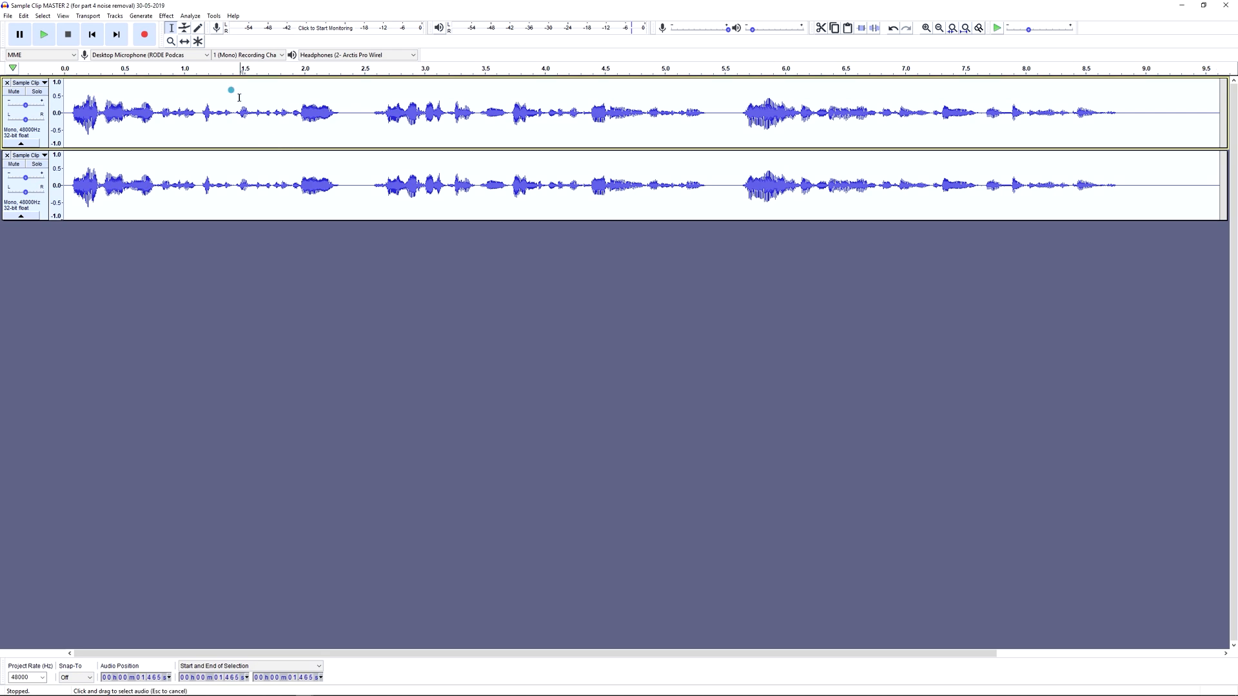
click(167, 16)
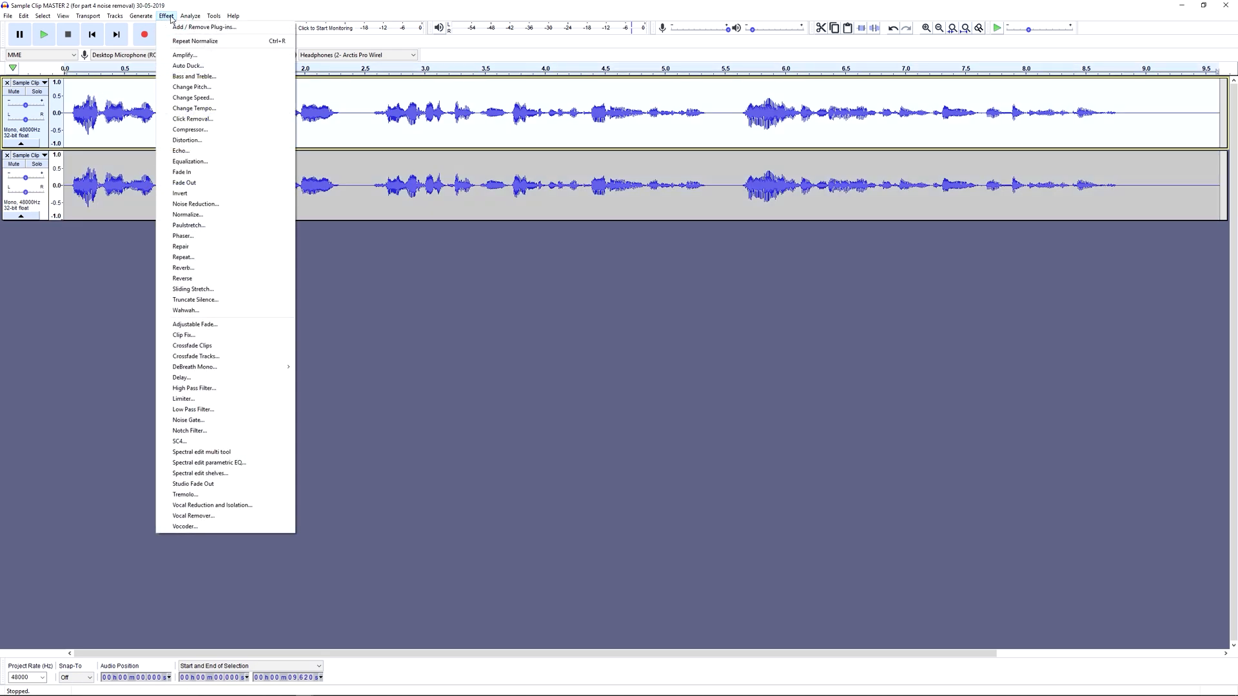
click(209, 162)
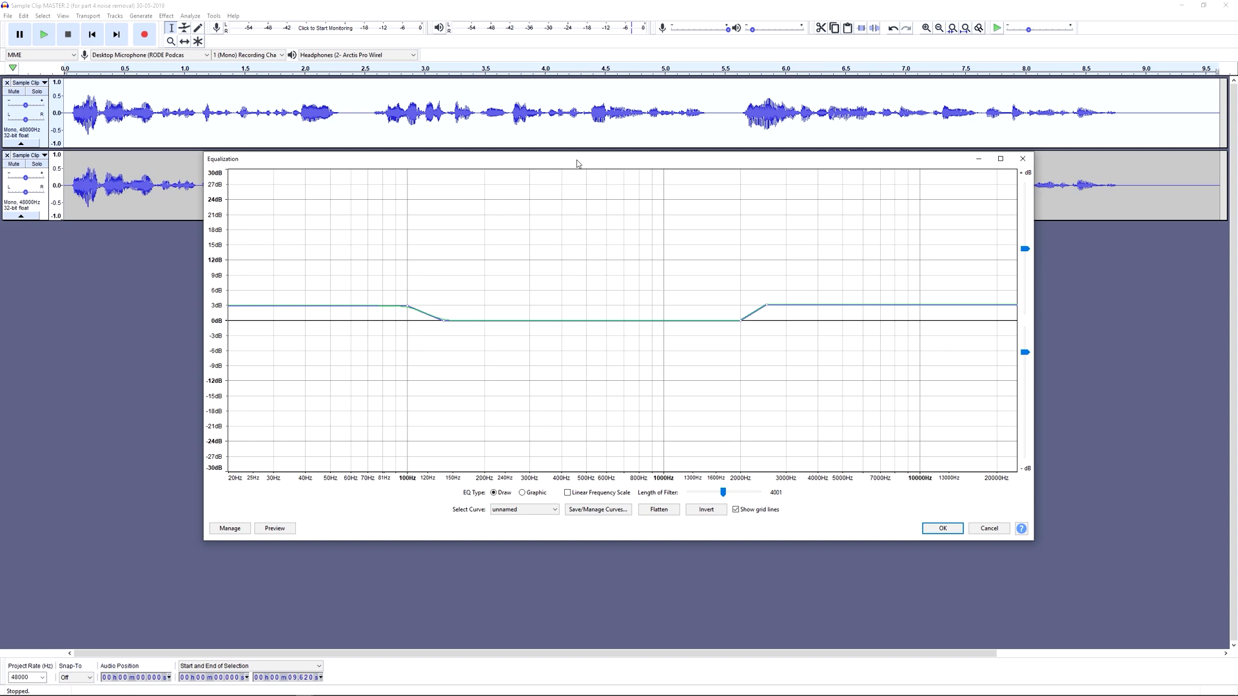
drag(578, 163, 577, 47)
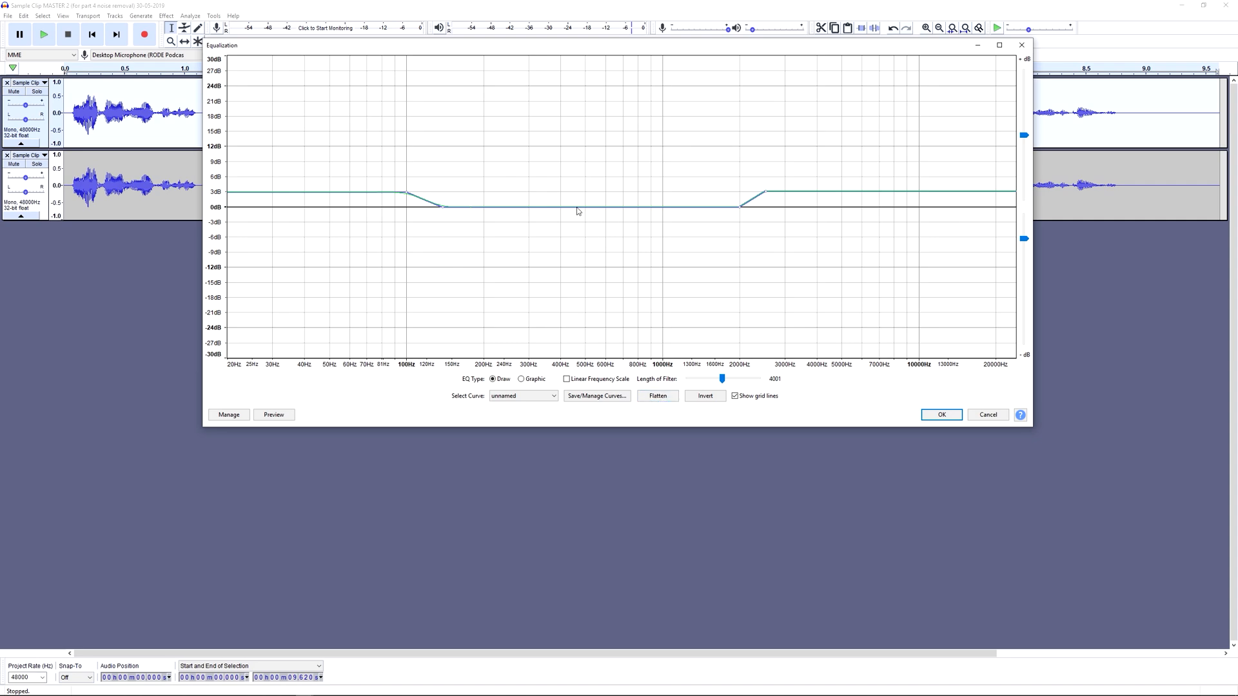
click(659, 397)
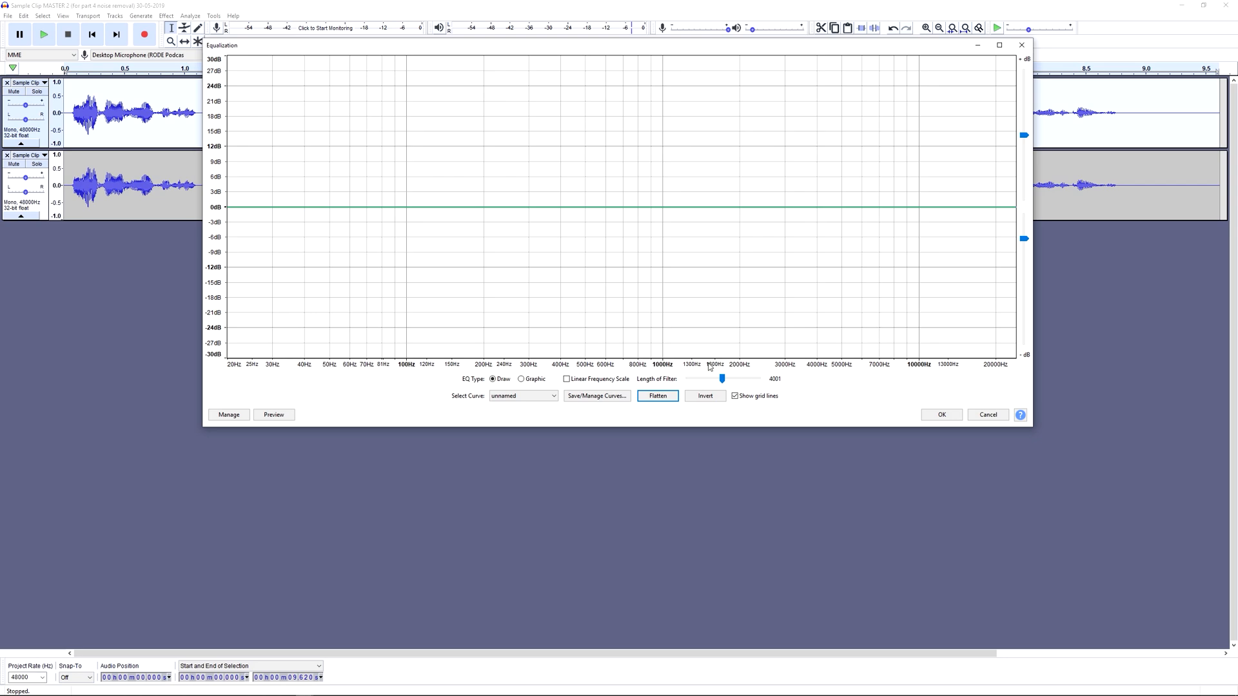
Step: Shape a bass boost in the equalization curve: about 3 dB up to 100 Hz, falling to 0 dB just below 150 Hz
mouse_move(1028, 91)
click(265, 207)
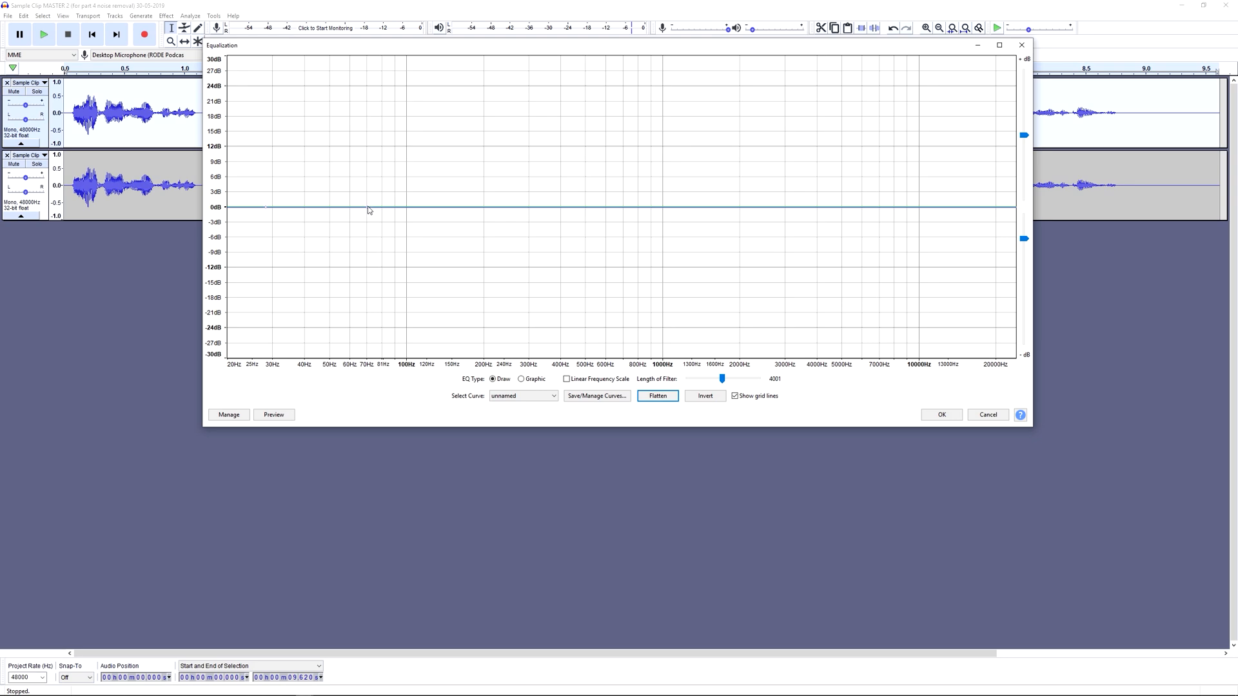
drag(368, 208, 499, 202)
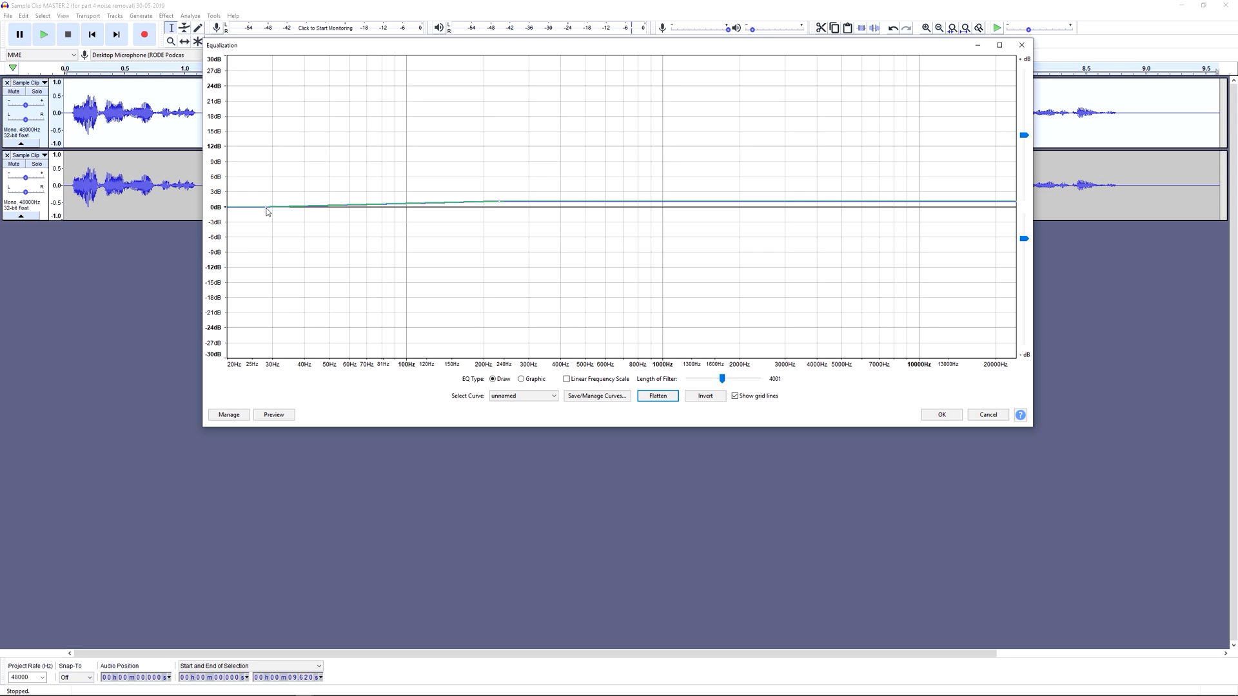
drag(273, 206, 406, 193)
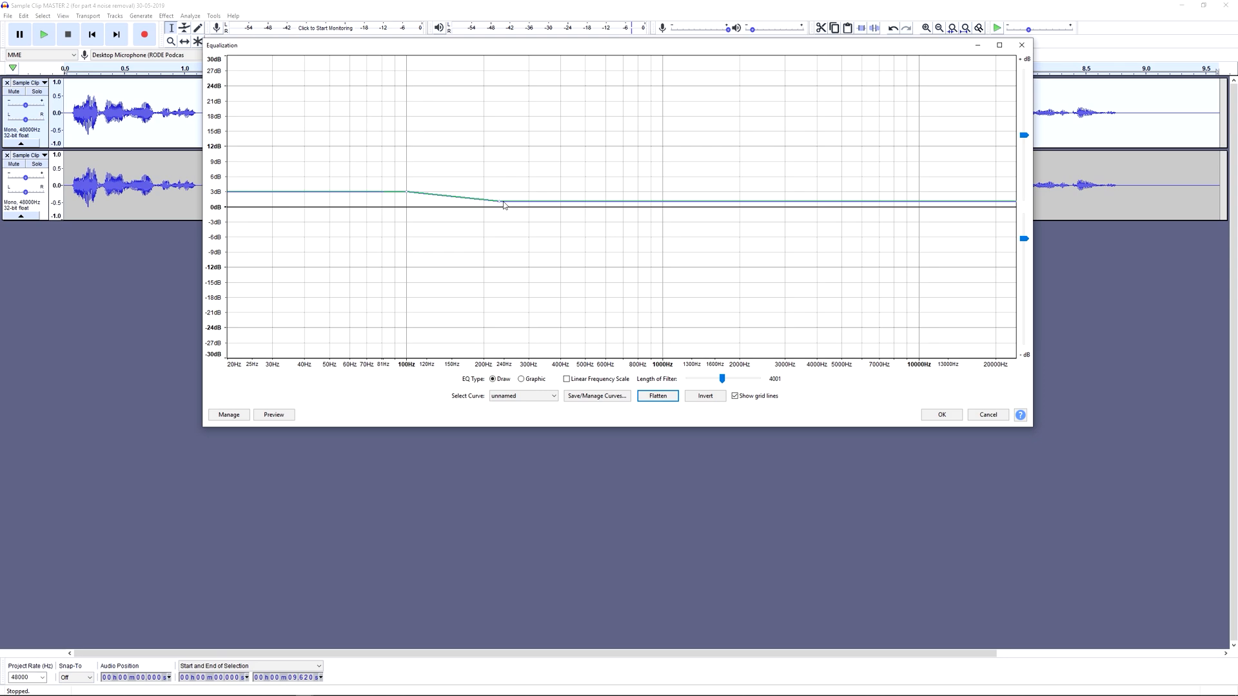
drag(500, 205, 441, 209)
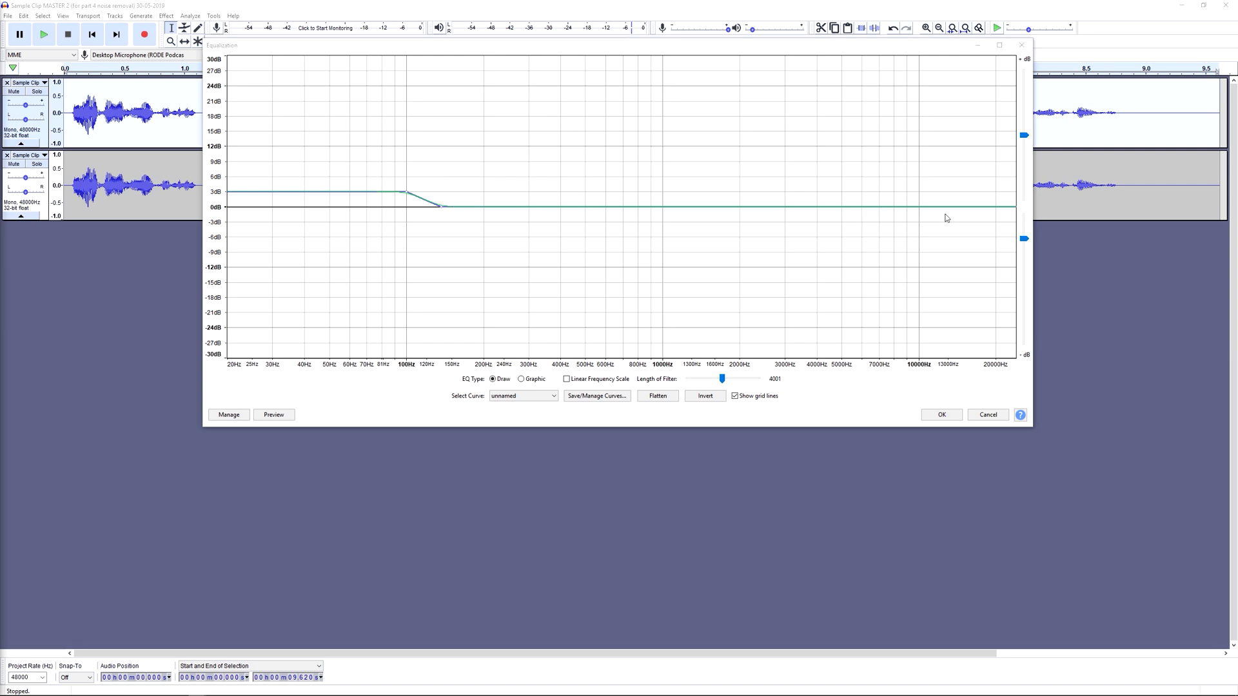
Step: Add a treble boost rising from 0 dB at 2000 Hz to about 3 dB near 2500 Hz and above, and preview it
click(969, 207)
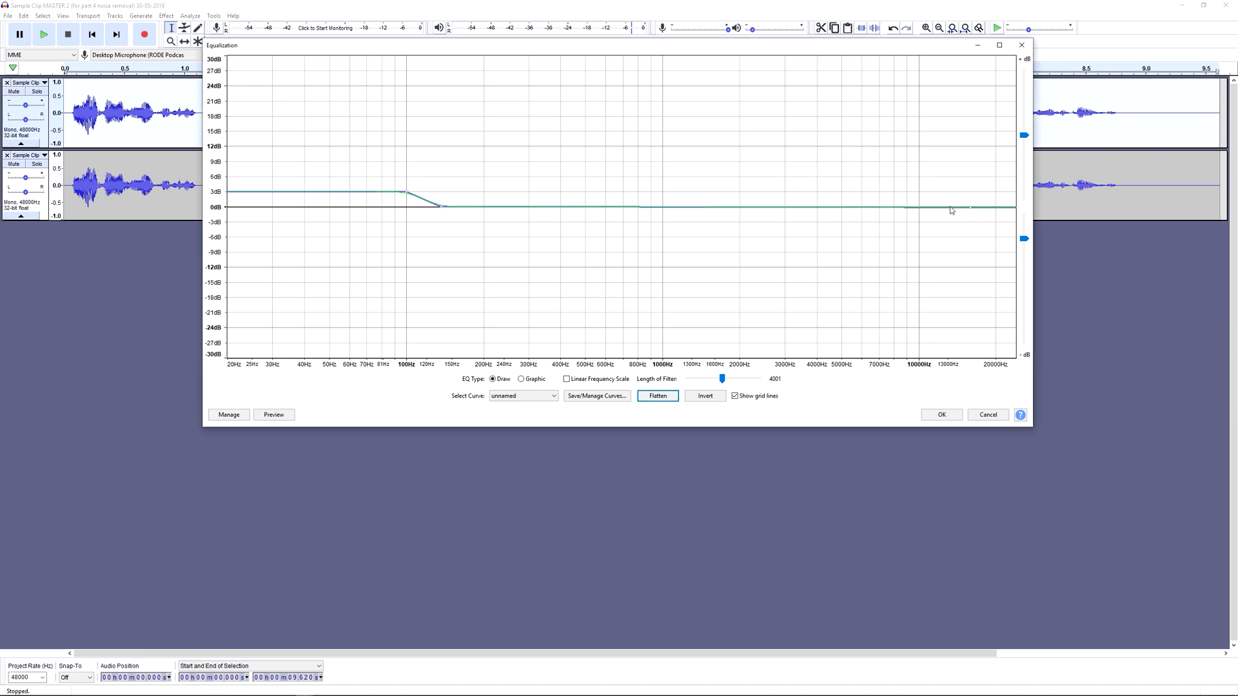
click(865, 210)
drag(865, 209, 685, 206)
drag(972, 211, 764, 194)
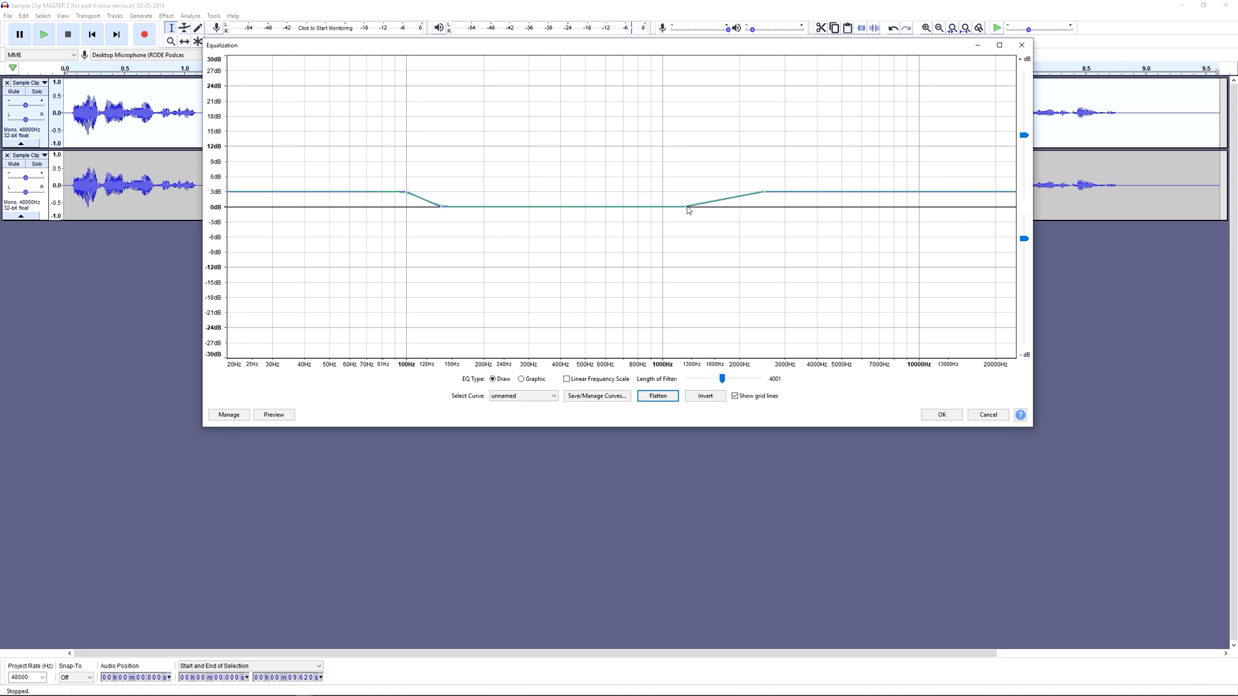
drag(687, 206, 738, 206)
click(274, 415)
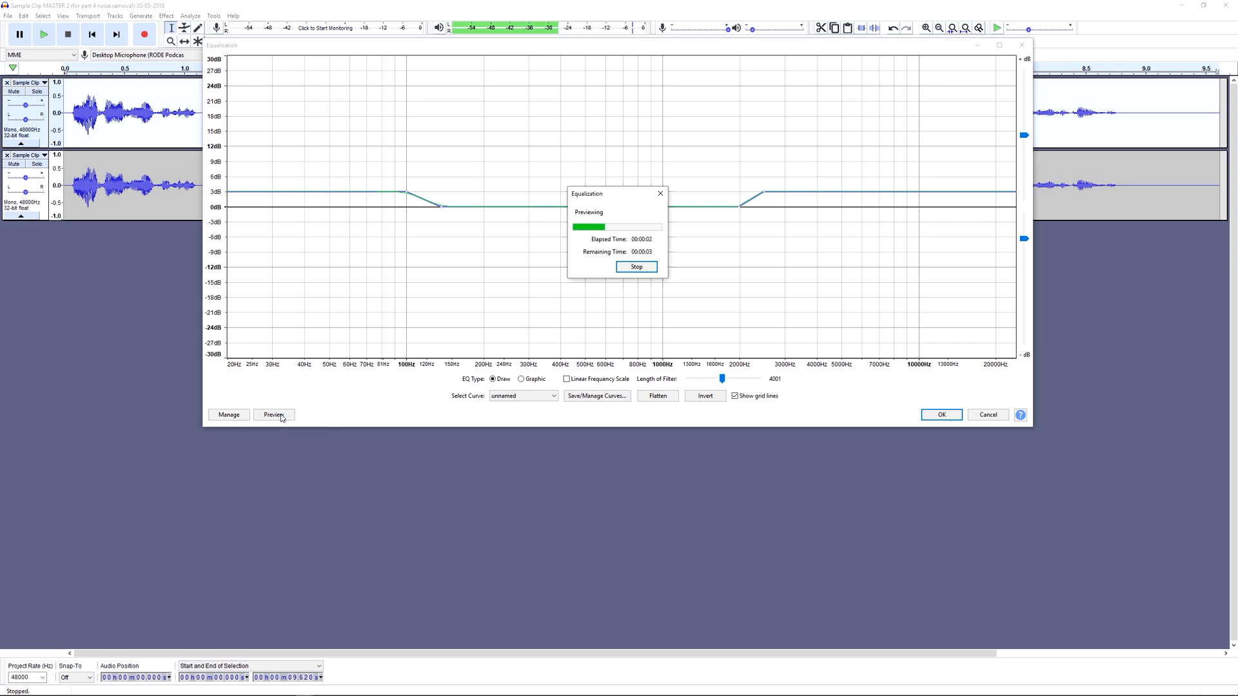
click(636, 267)
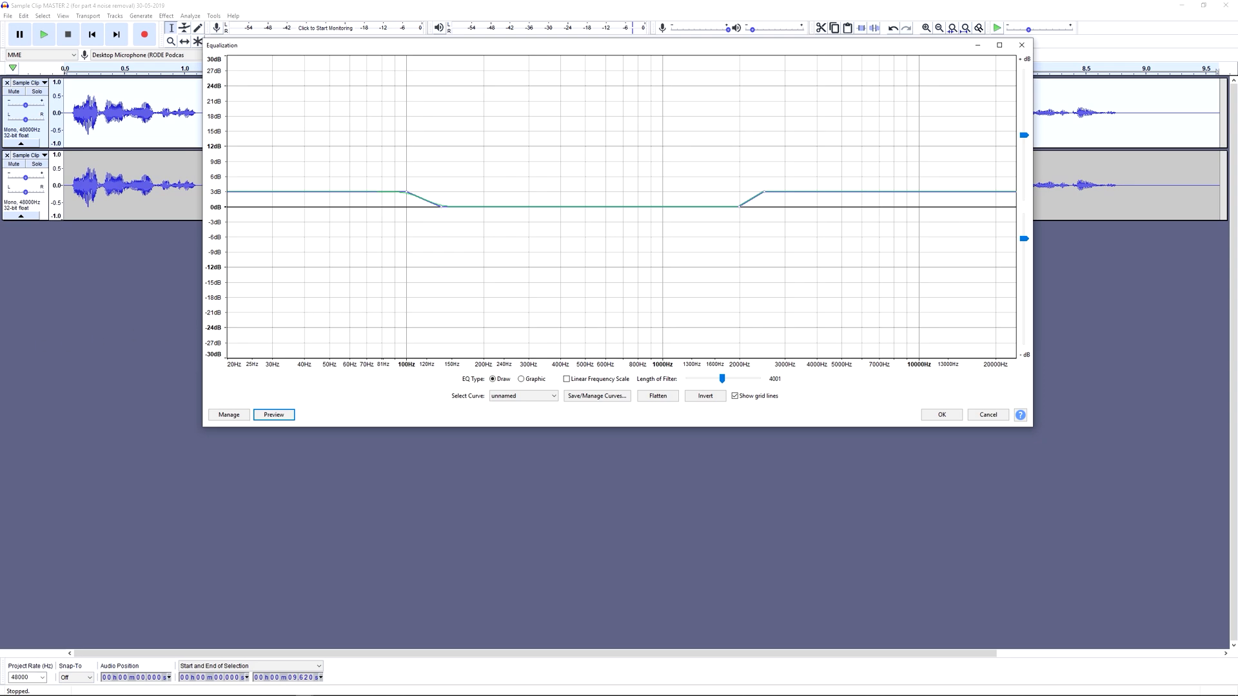
Step: Save the unnamed equalization curve as "rrrr" and apply the equalization to the upper track
click(608, 396)
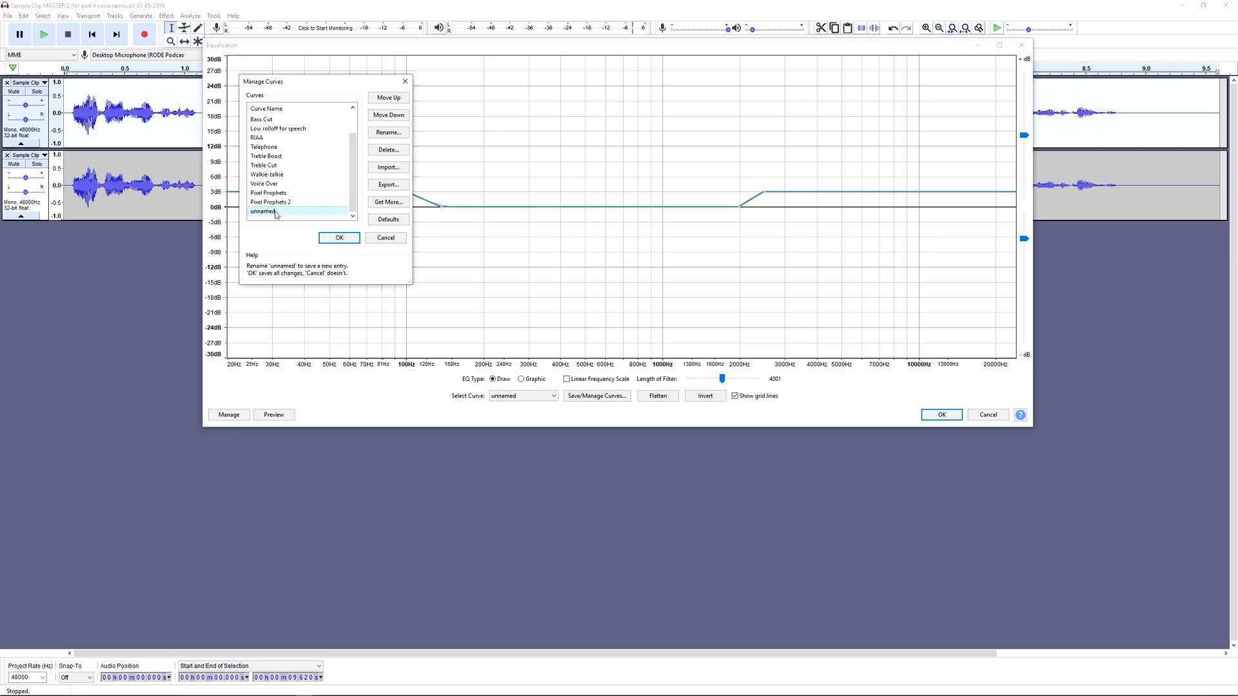
click(389, 133)
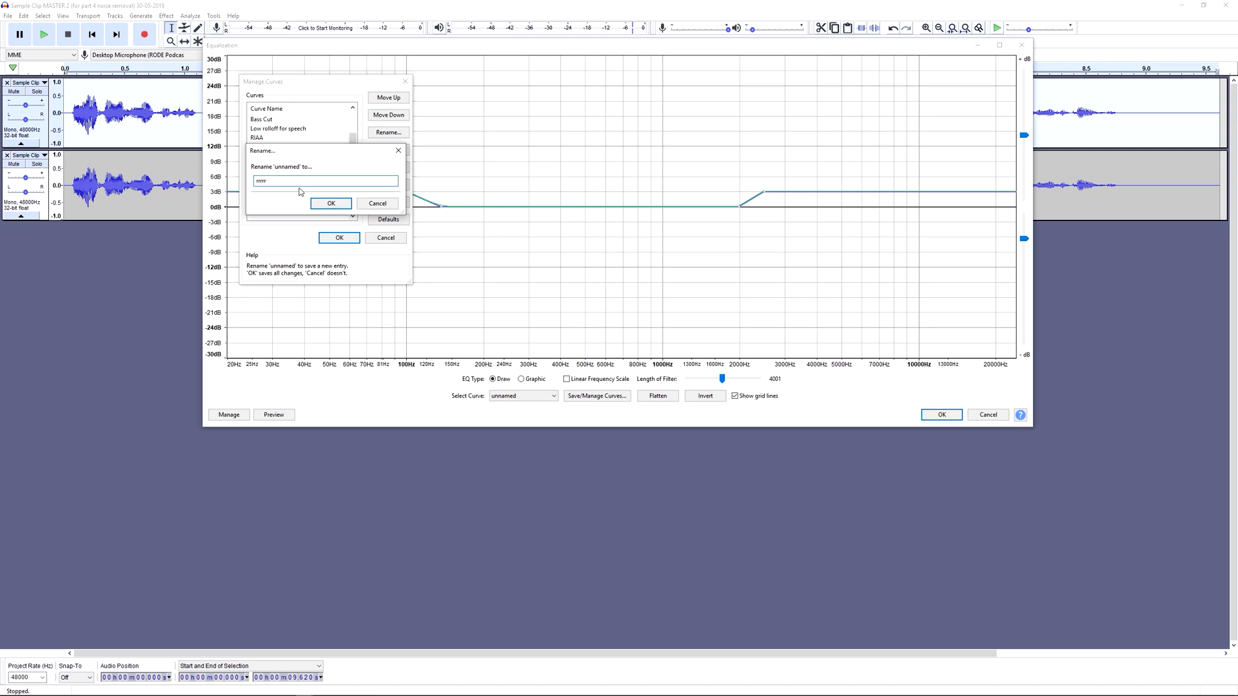
click(331, 204)
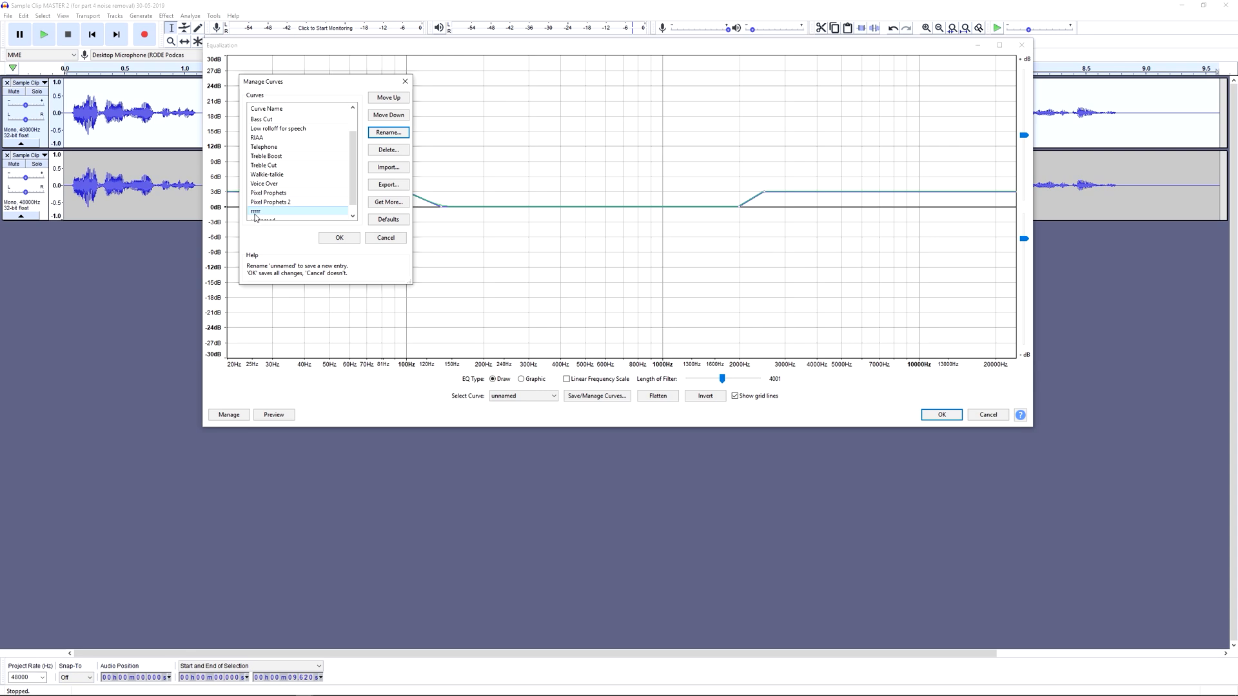
click(340, 238)
click(512, 398)
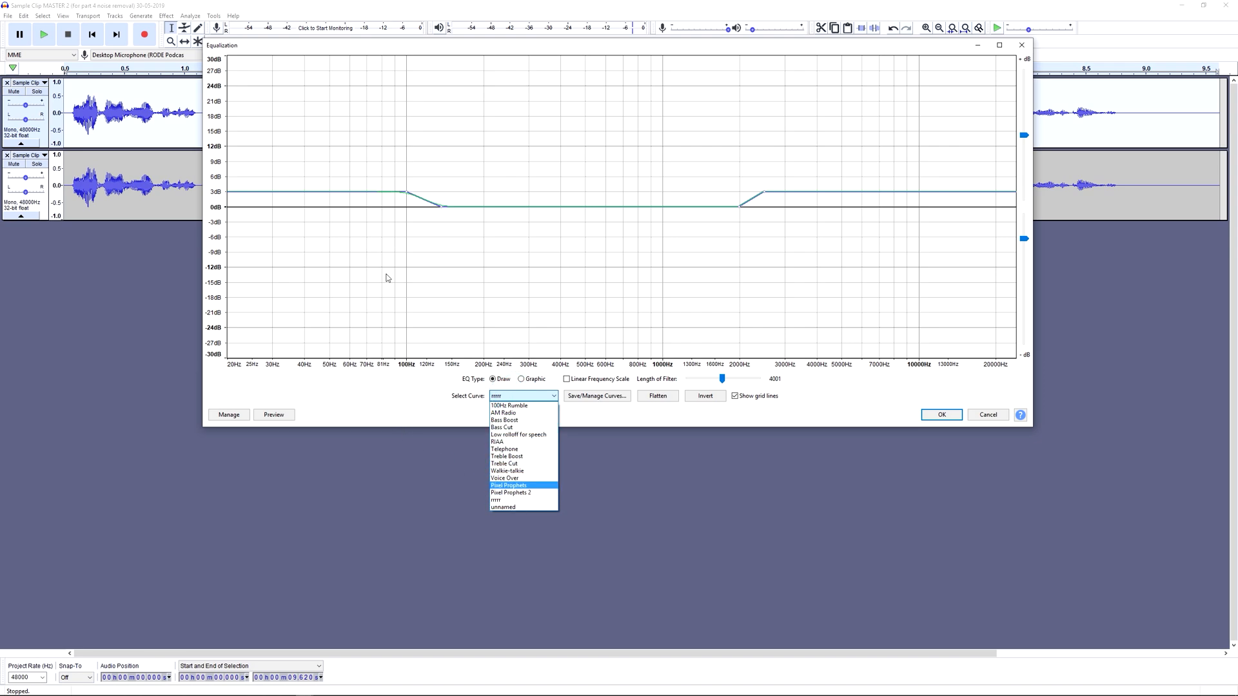
click(392, 406)
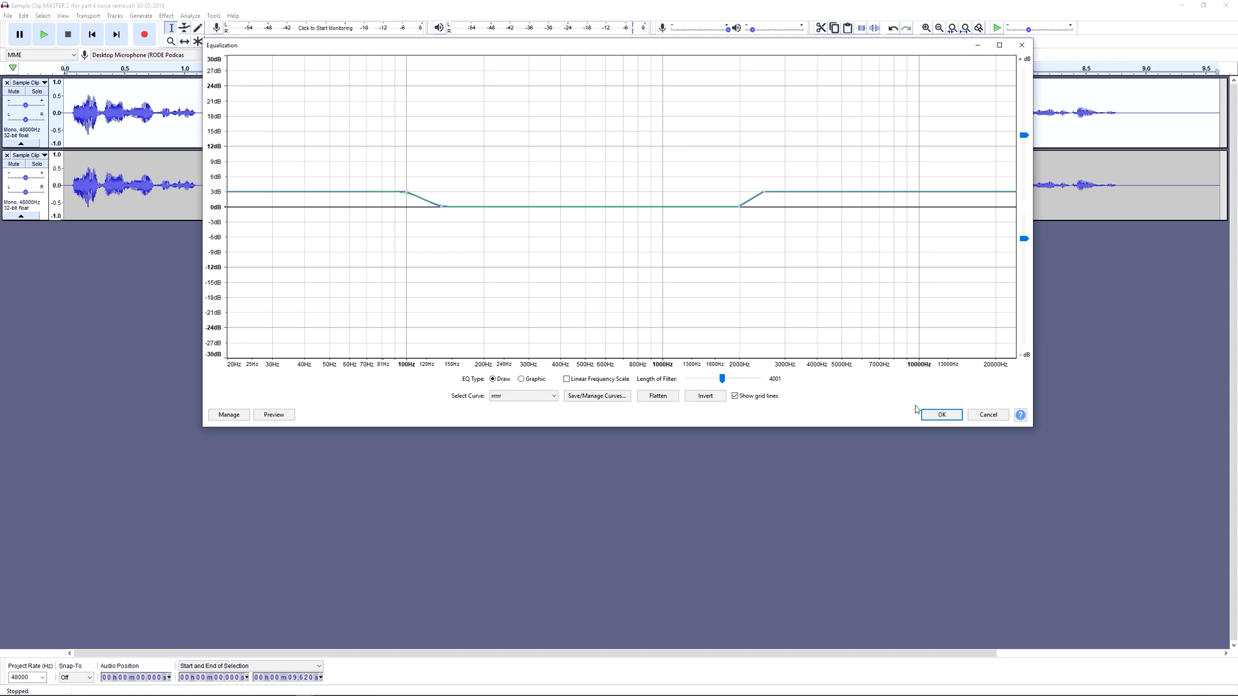
click(940, 415)
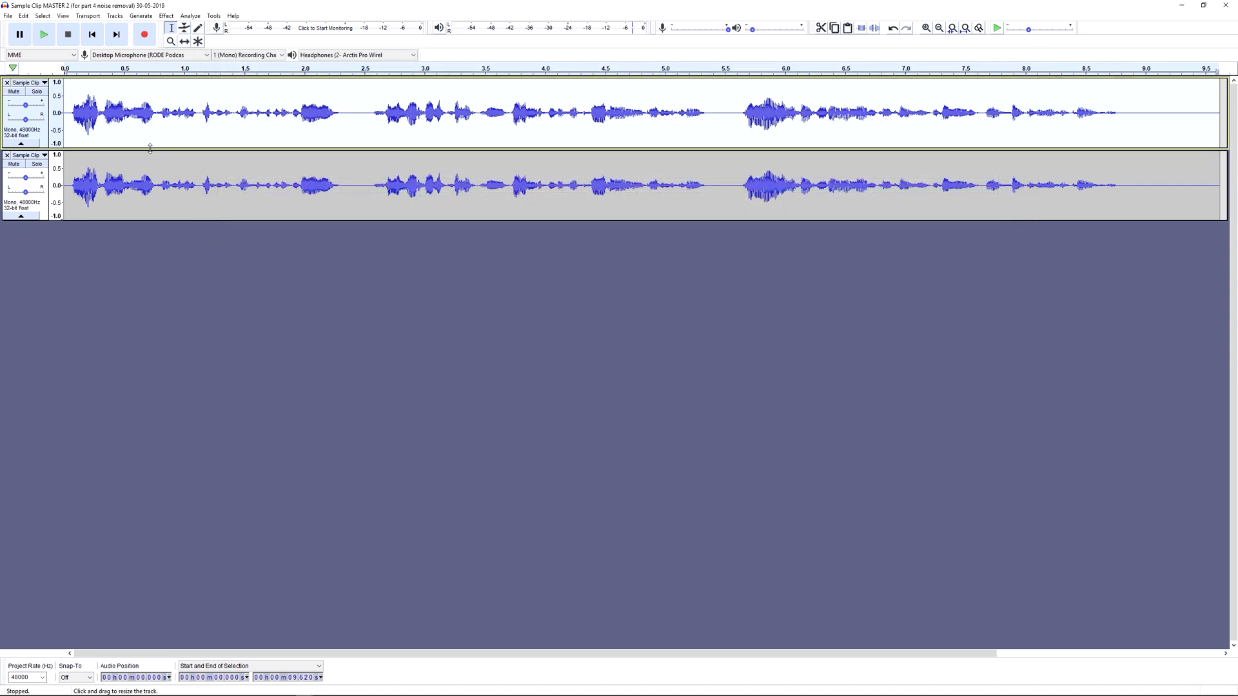
Step: Enlarge the upper track's height and apply the Compressor with -30 dB threshold, -40 dB noise floor and 3:1 ratio, previewing it first
drag(118, 150, 115, 325)
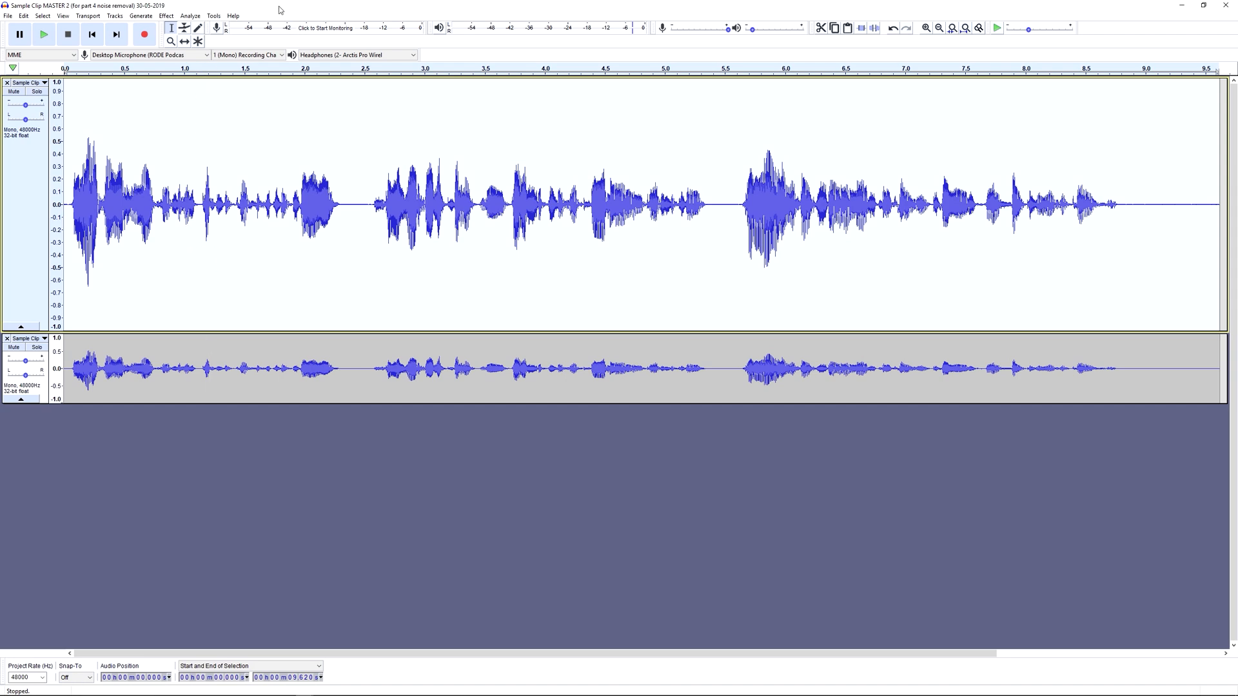
click(167, 16)
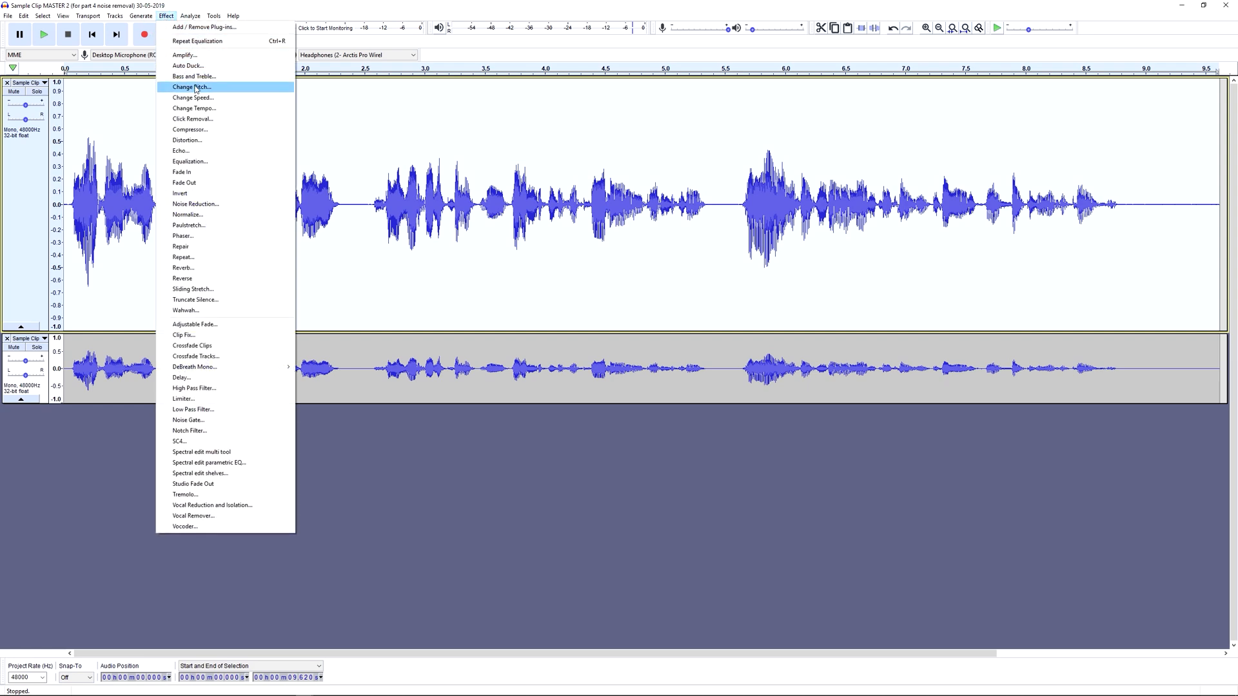
click(215, 130)
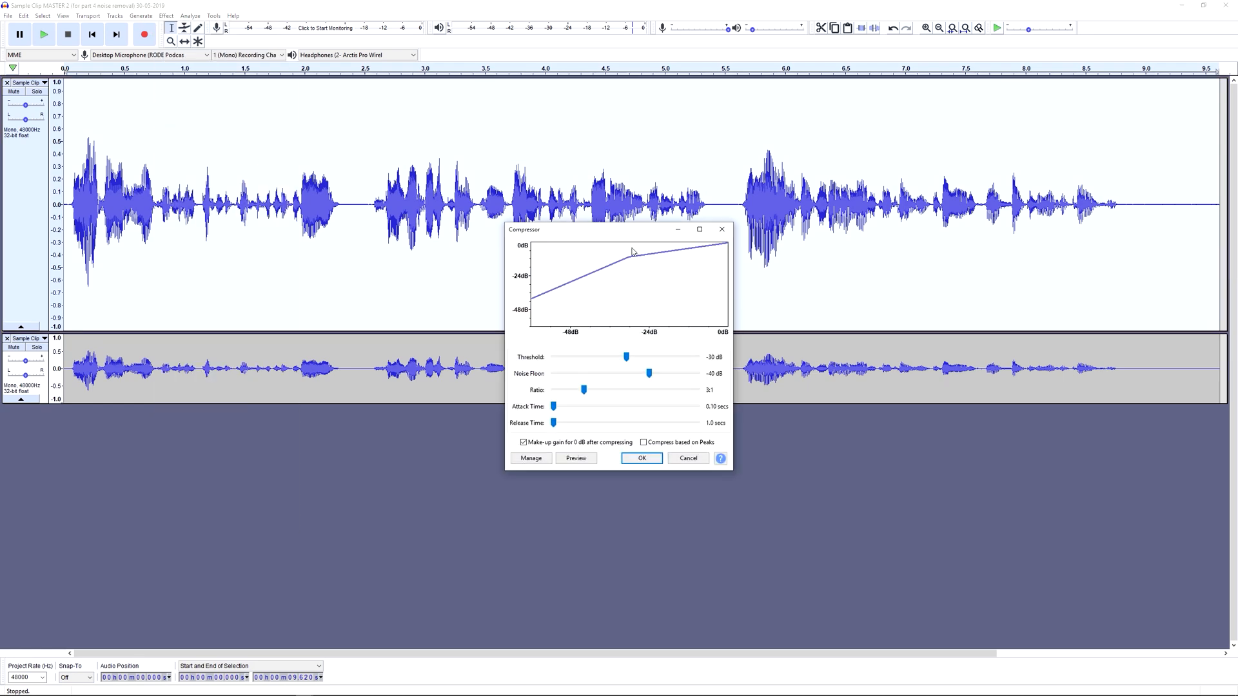
drag(624, 236, 408, 73)
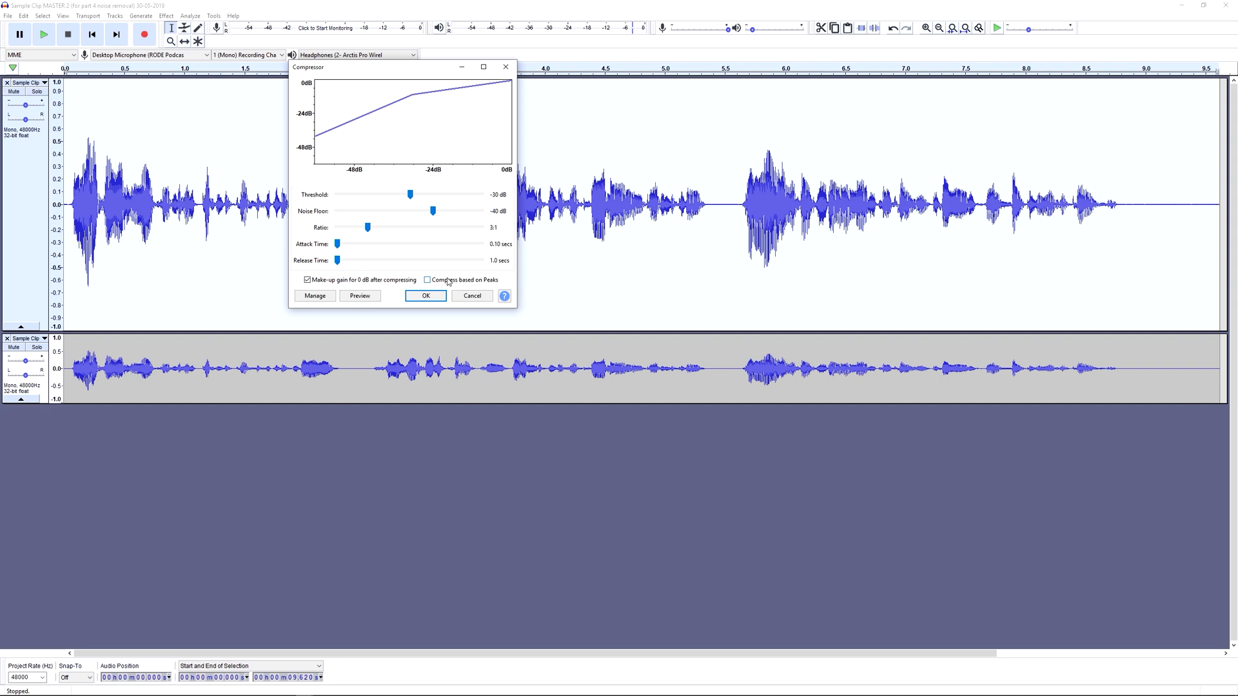
click(367, 297)
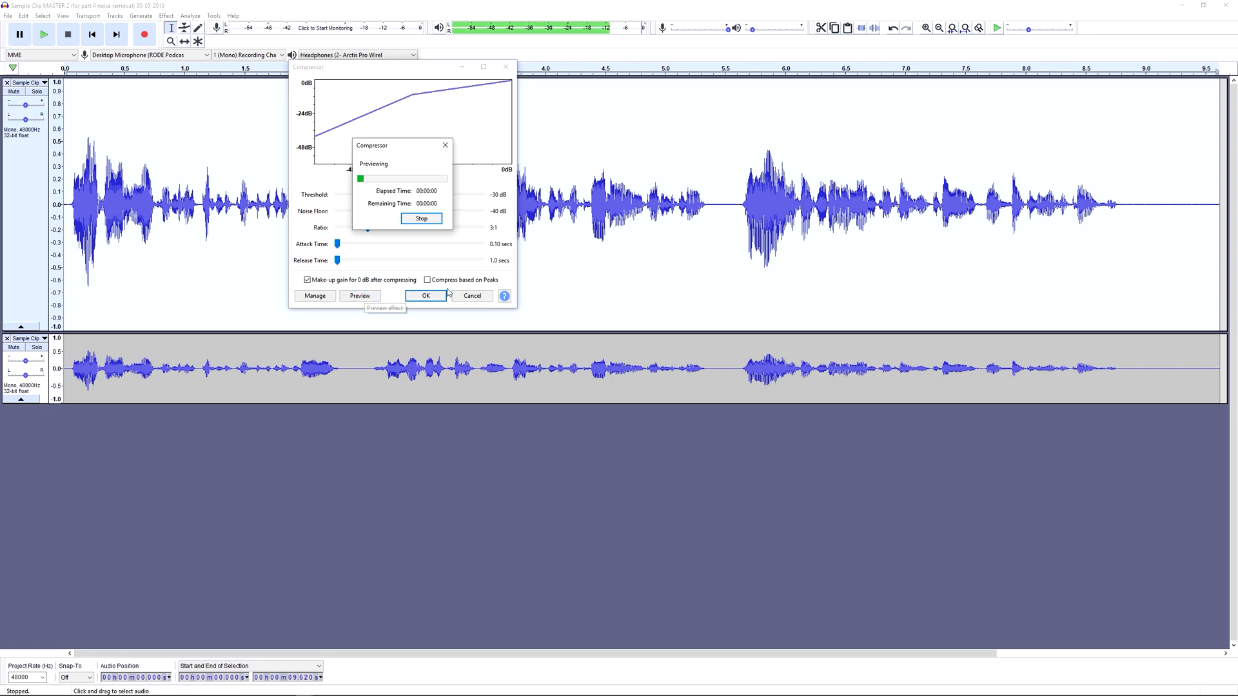
click(428, 220)
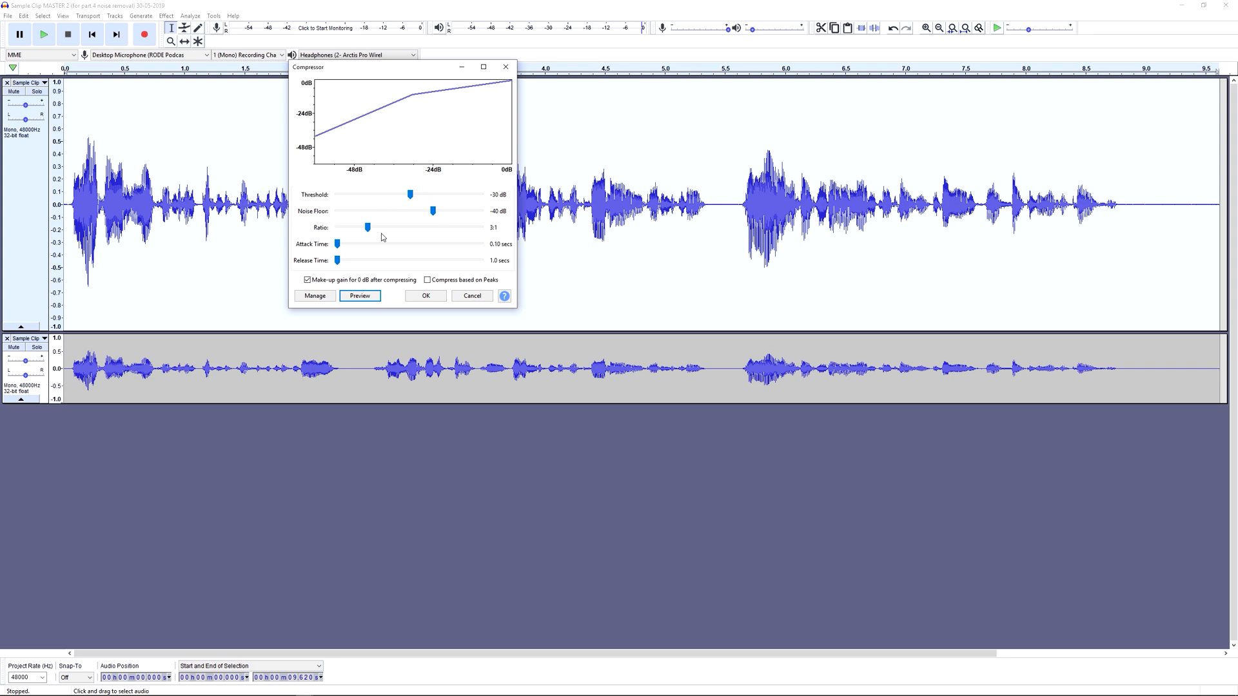
click(432, 297)
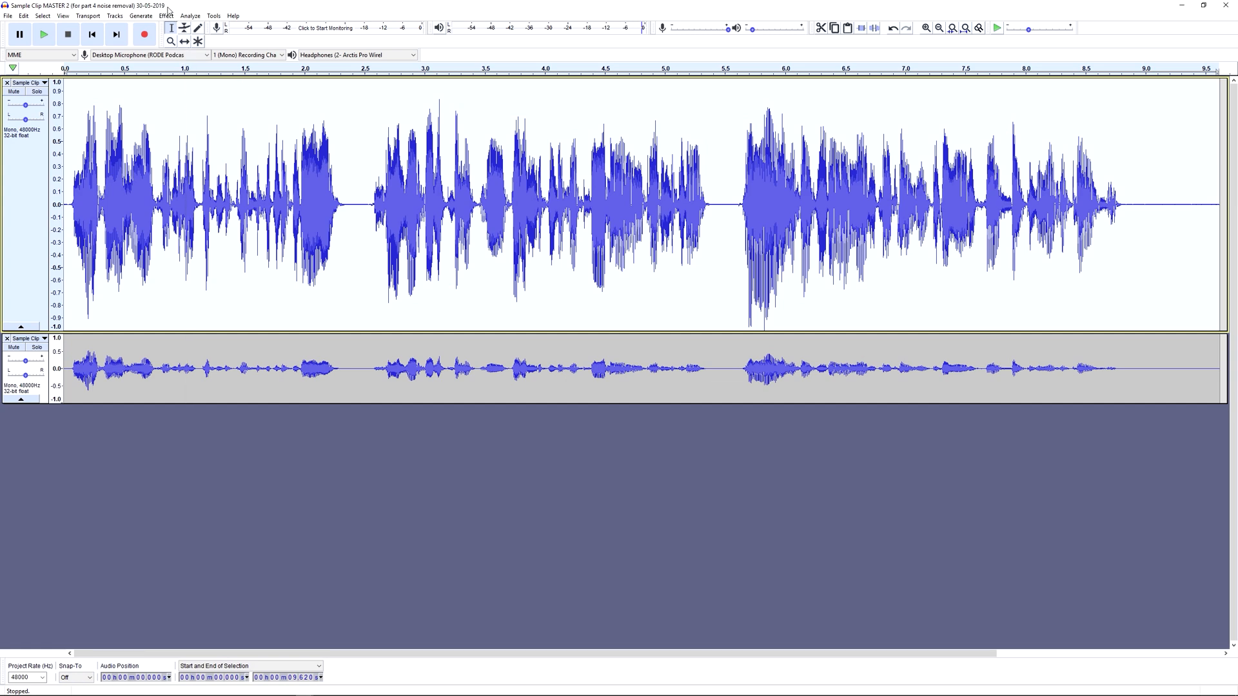
Step: Normalize the upper track's peak amplitude to -1 dB
click(166, 16)
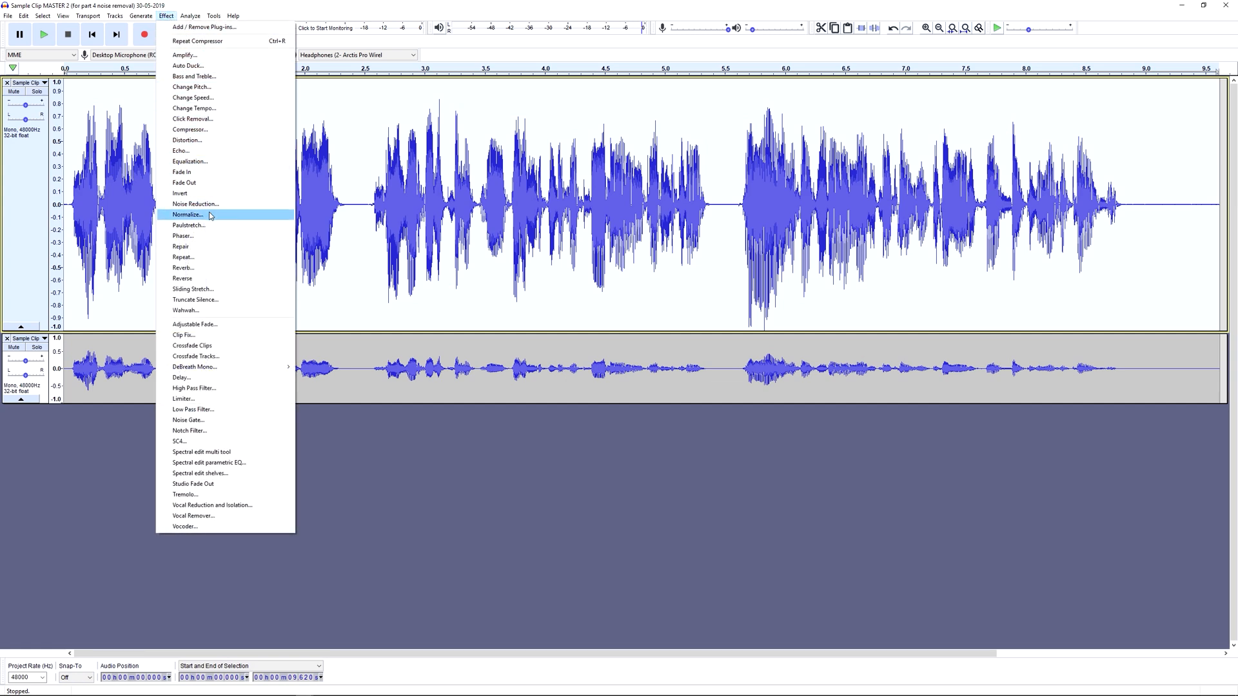
click(210, 216)
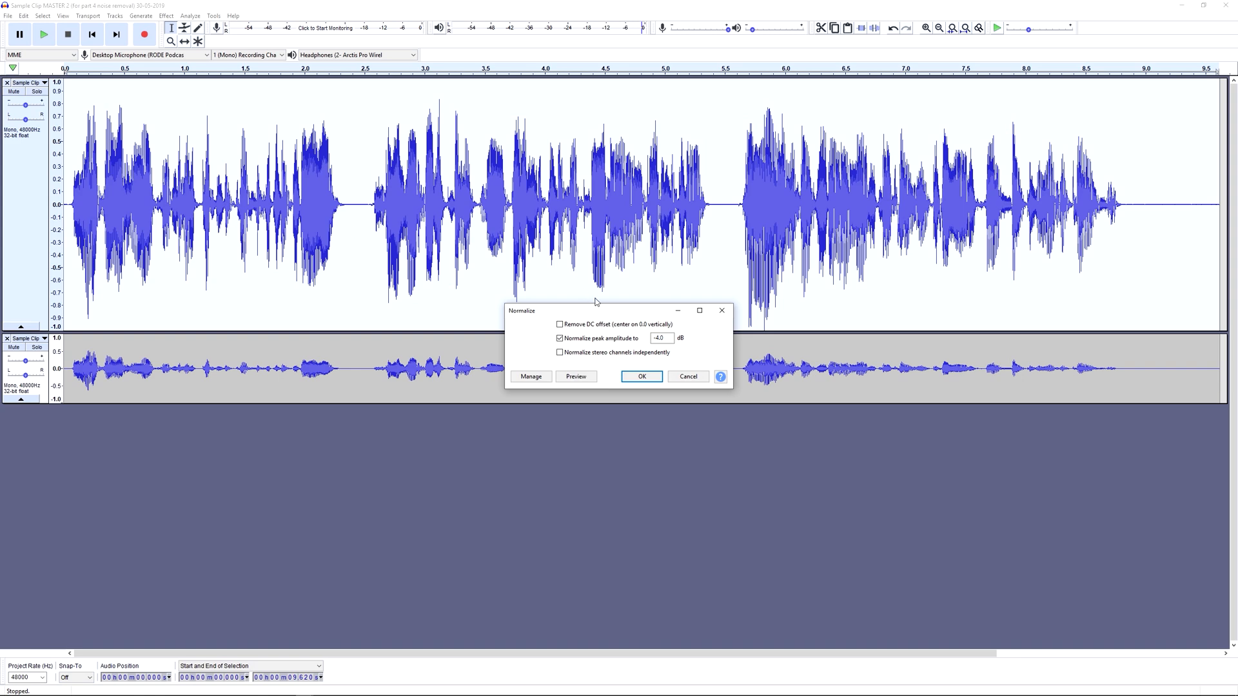
drag(581, 307, 327, 147)
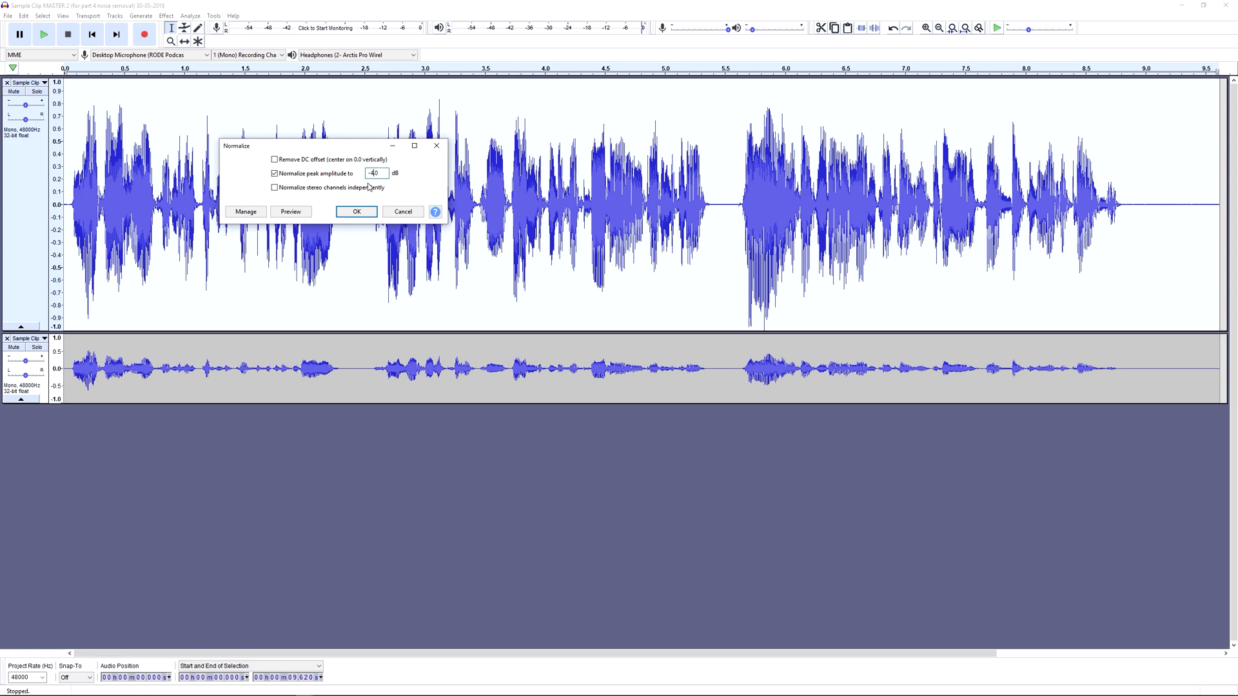
key(BackSpace)
text(1)
click(357, 215)
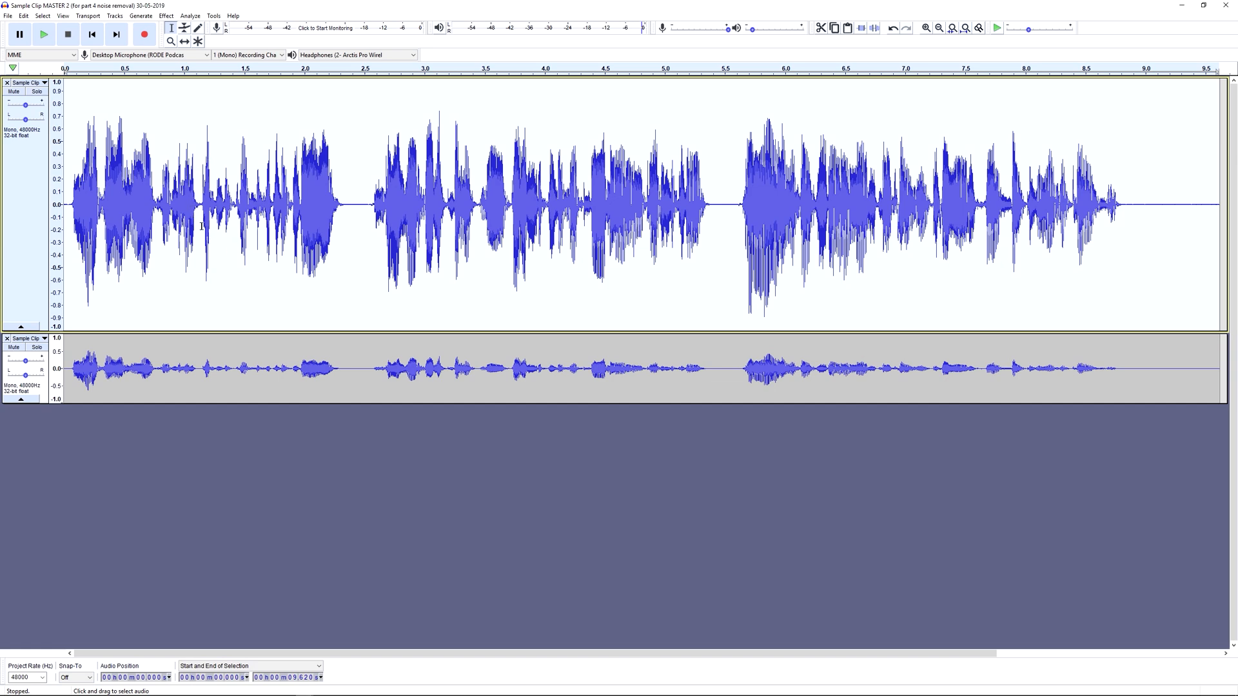
click(165, 16)
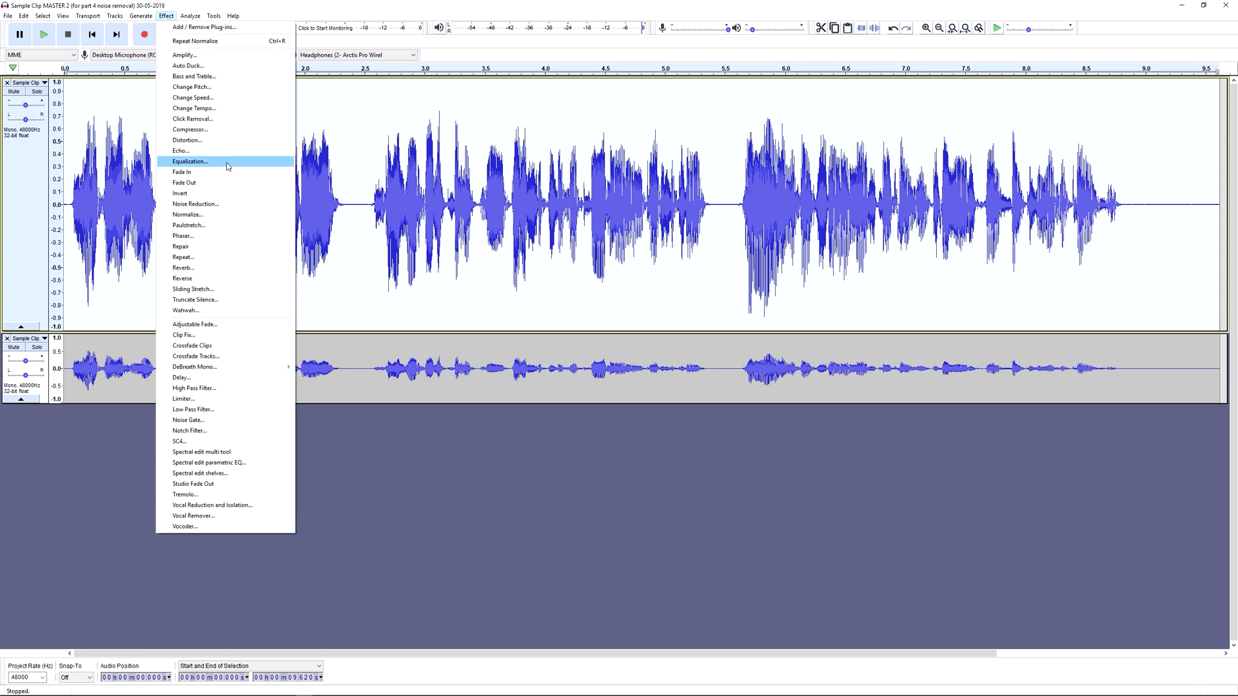
click(207, 217)
drag(578, 322, 268, 135)
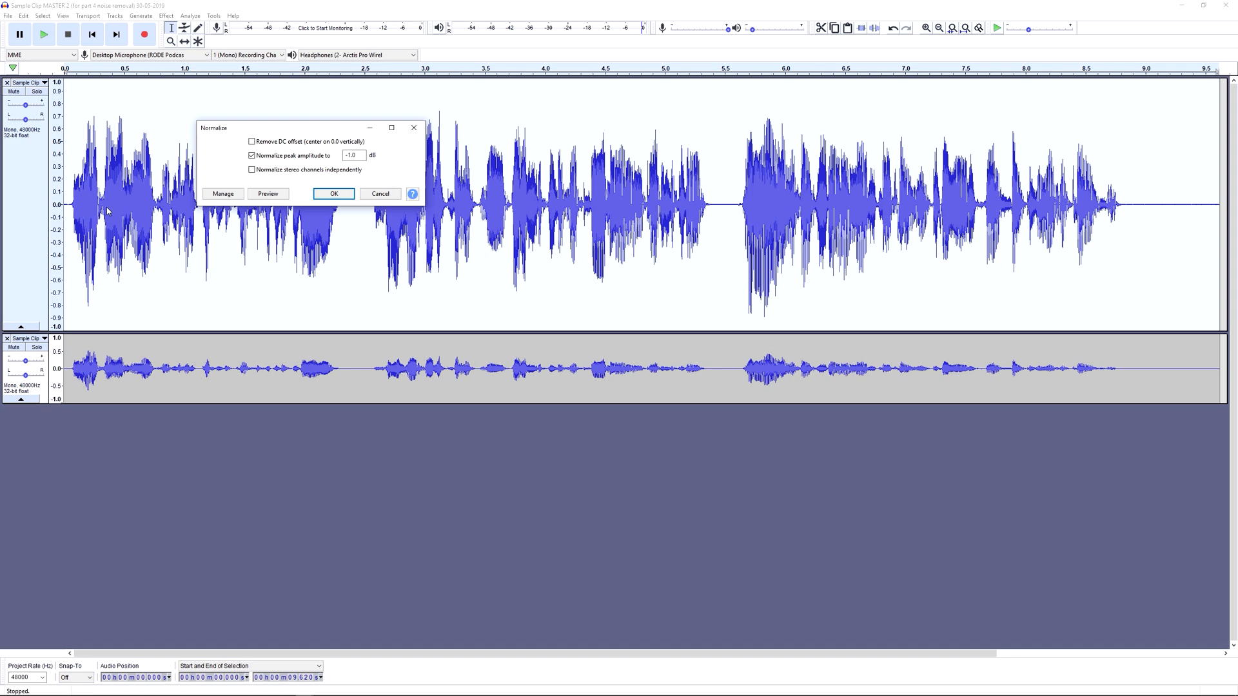
drag(301, 137, 360, 70)
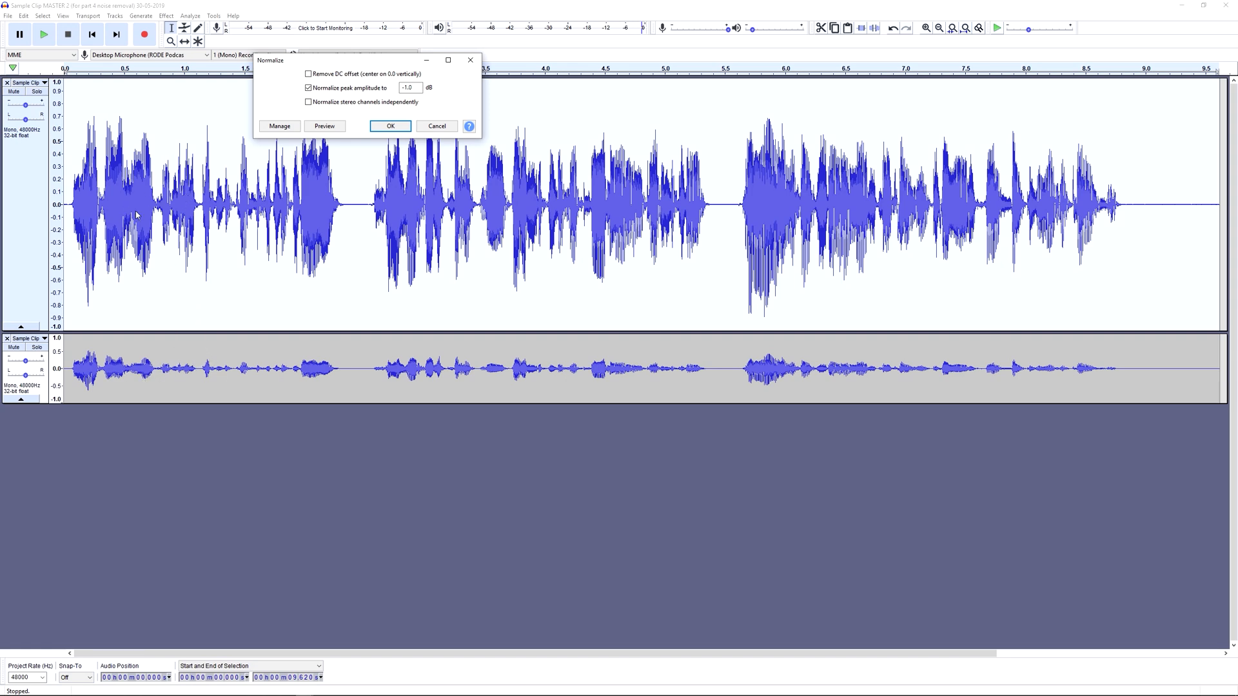
click(435, 126)
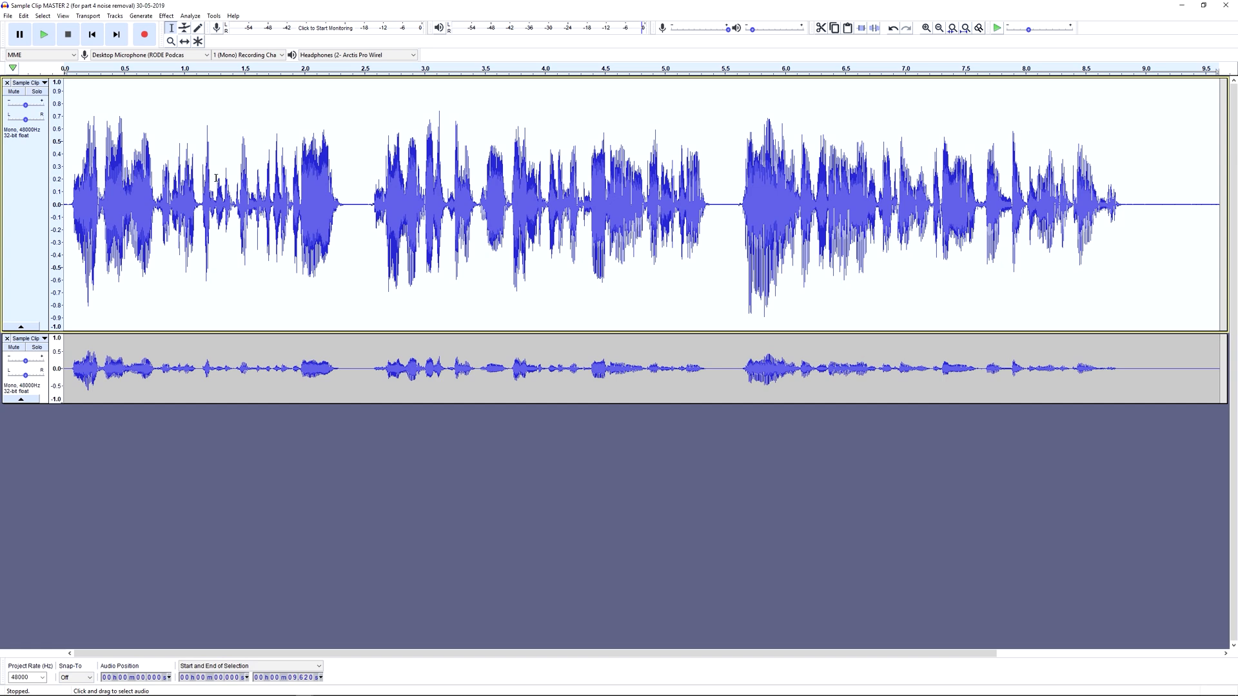
Step: Create a new macro named "rrrr"
click(212, 17)
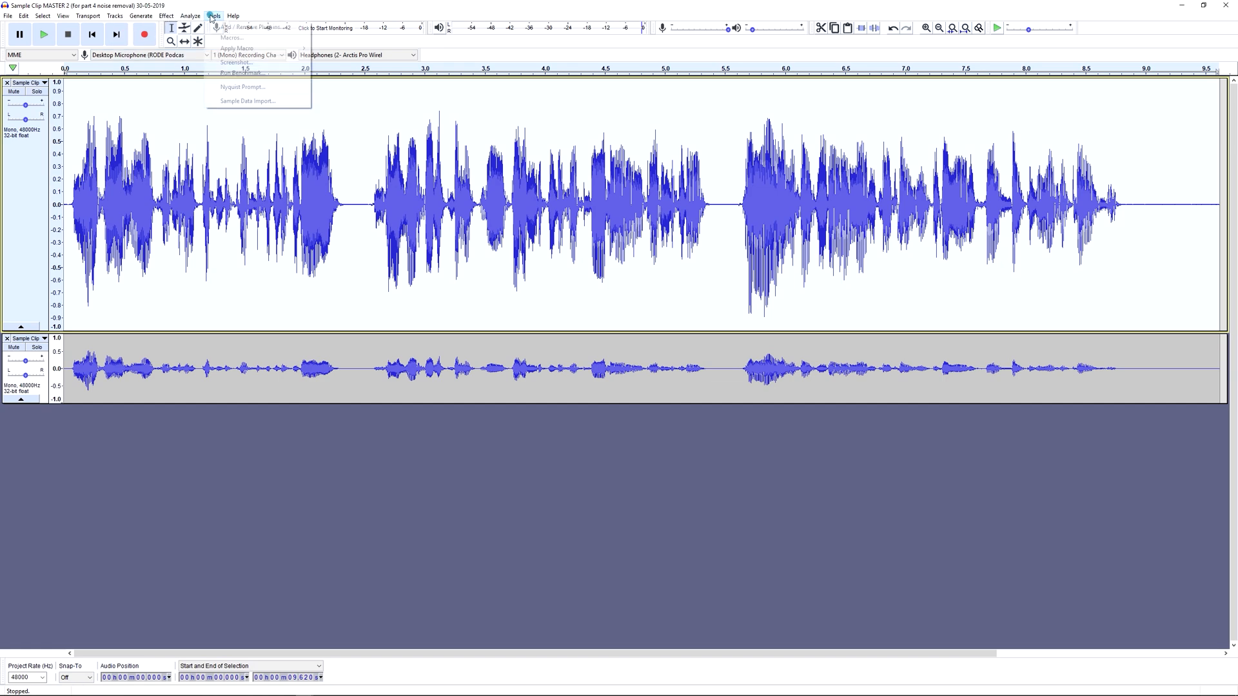
click(244, 38)
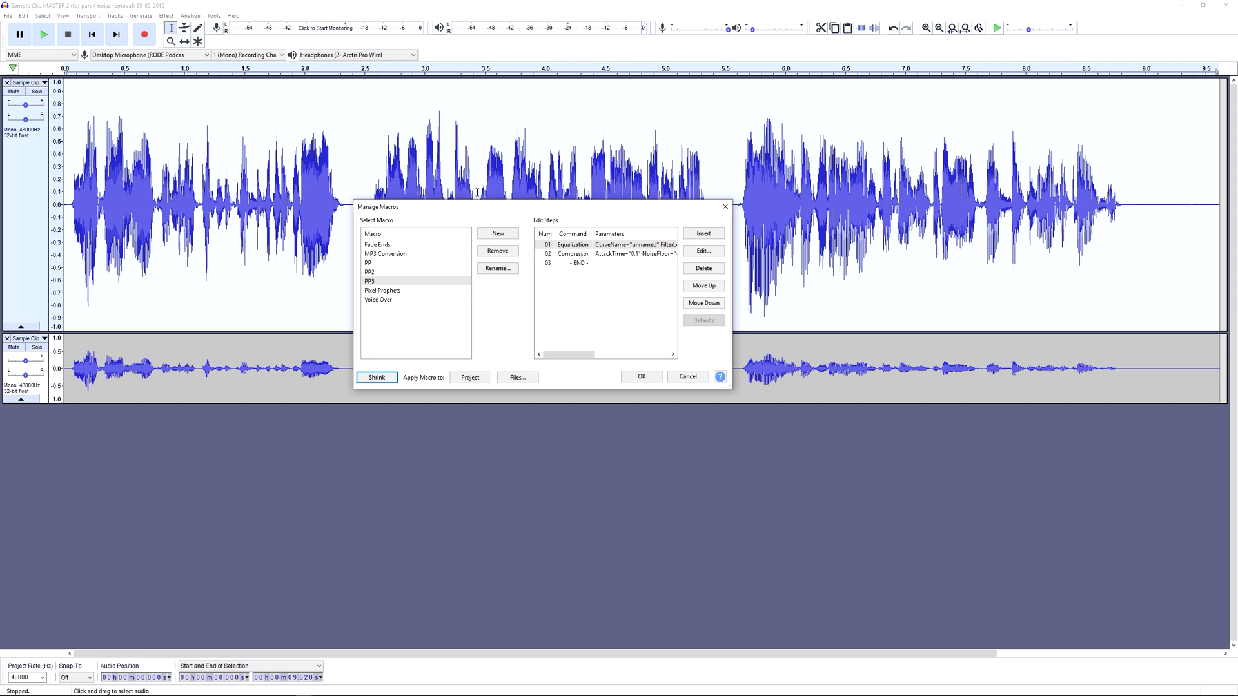
drag(541, 212, 332, 87)
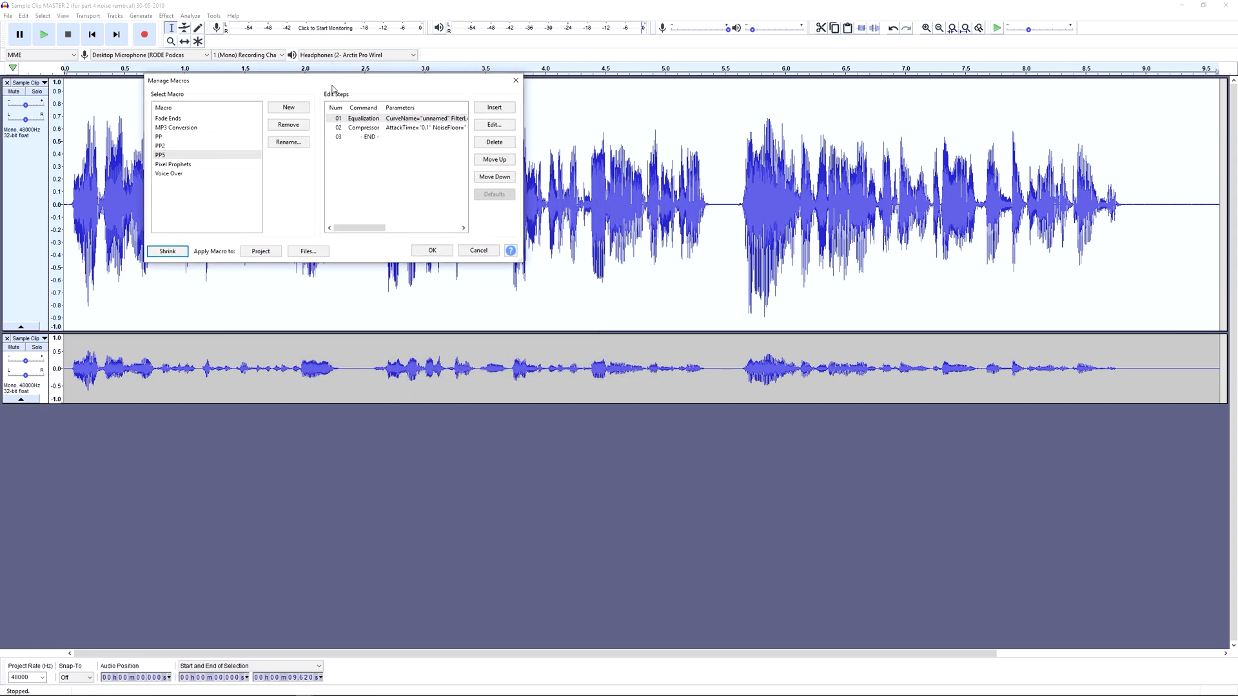
click(288, 107)
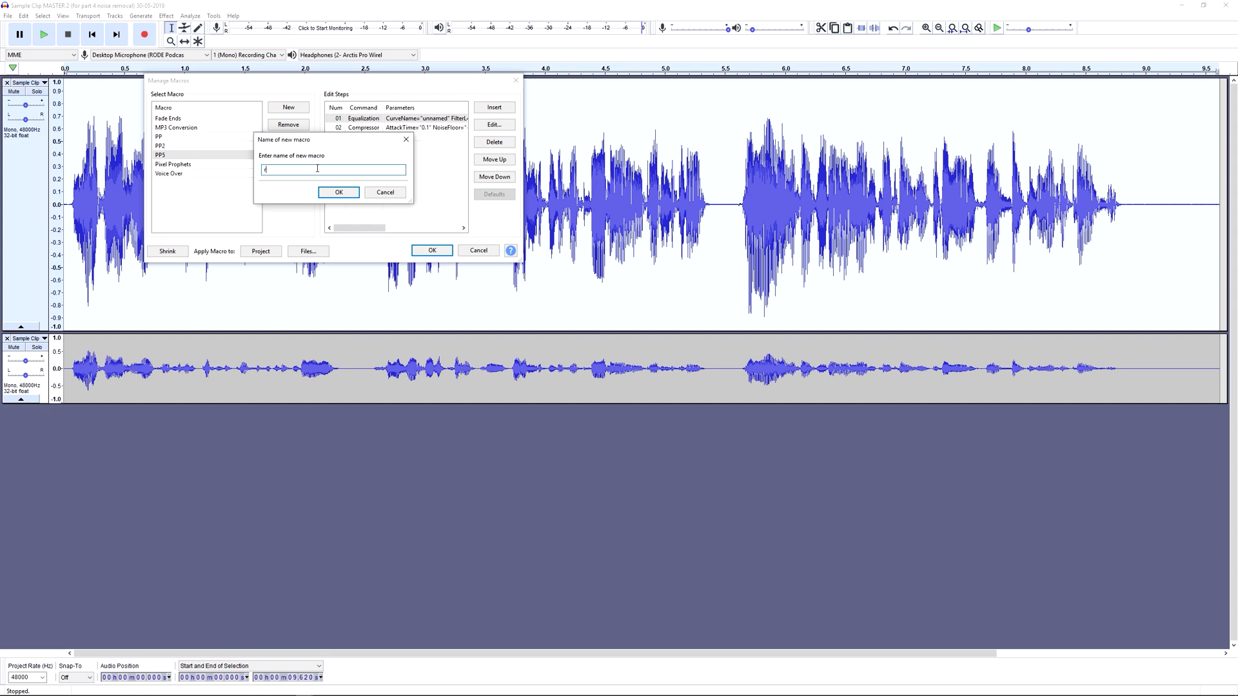
text(rrrrr)
click(345, 192)
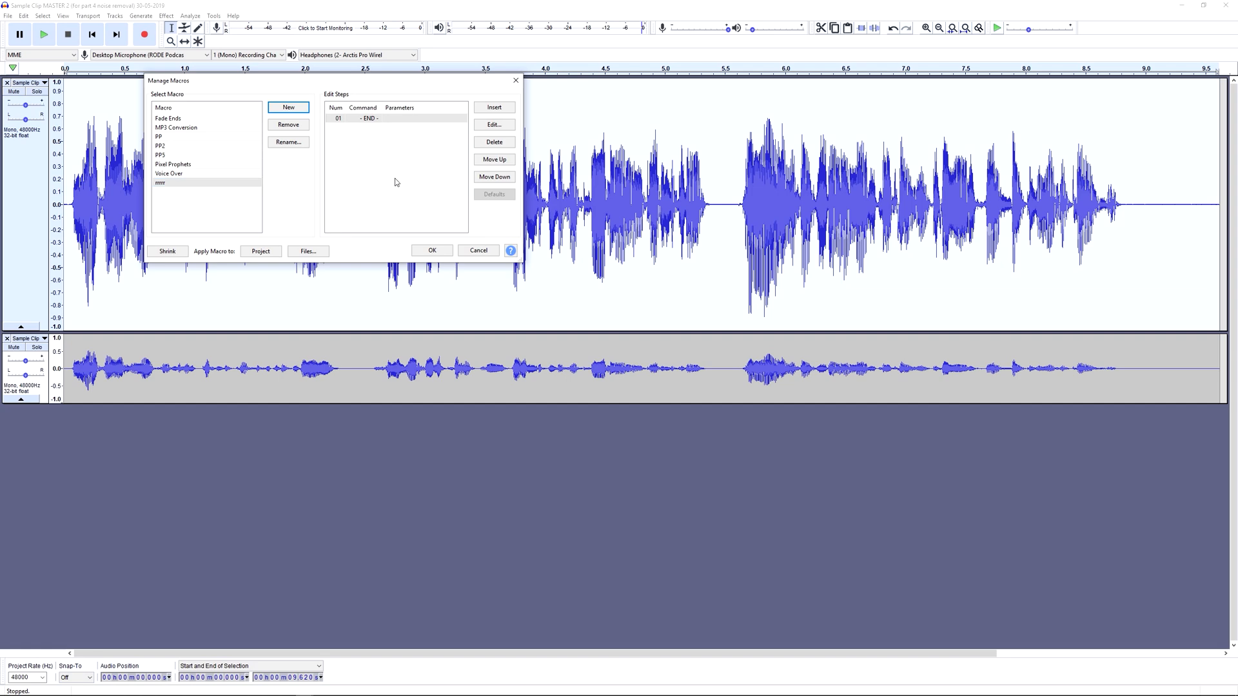
Step: Add Equalization with the "rrrr" curve and then the Compressor with its current settings as commands of the new macro
click(495, 109)
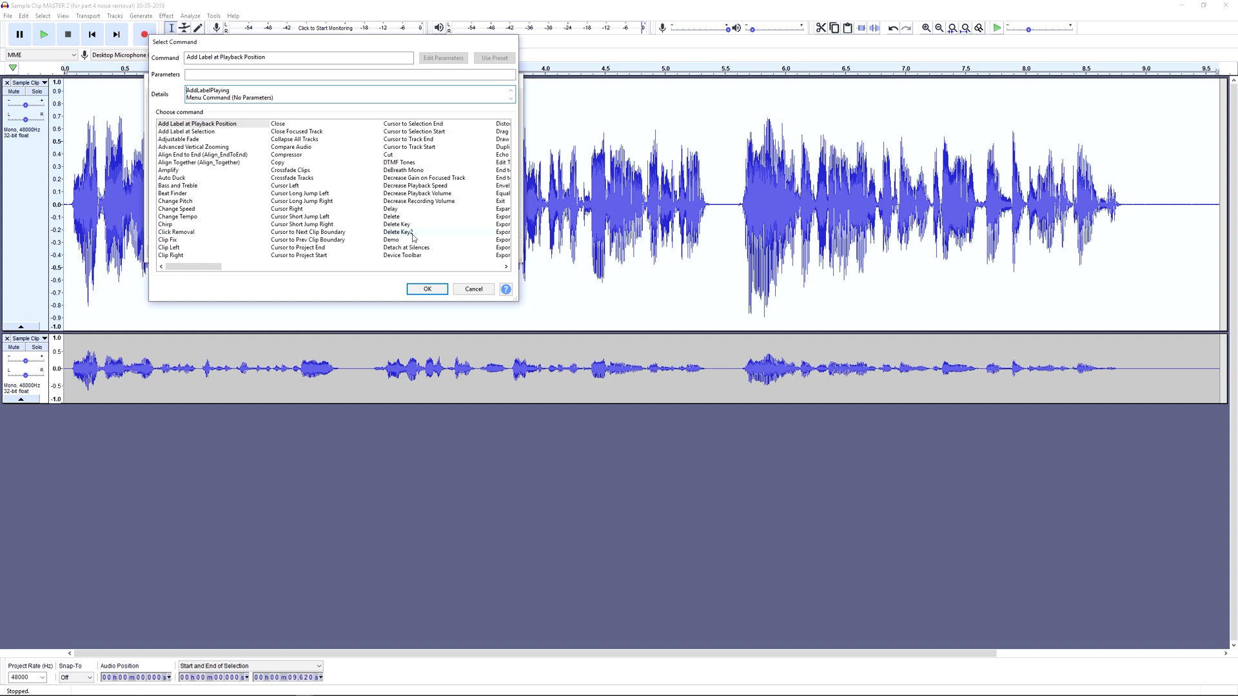
scroll(441, 192, down, 2)
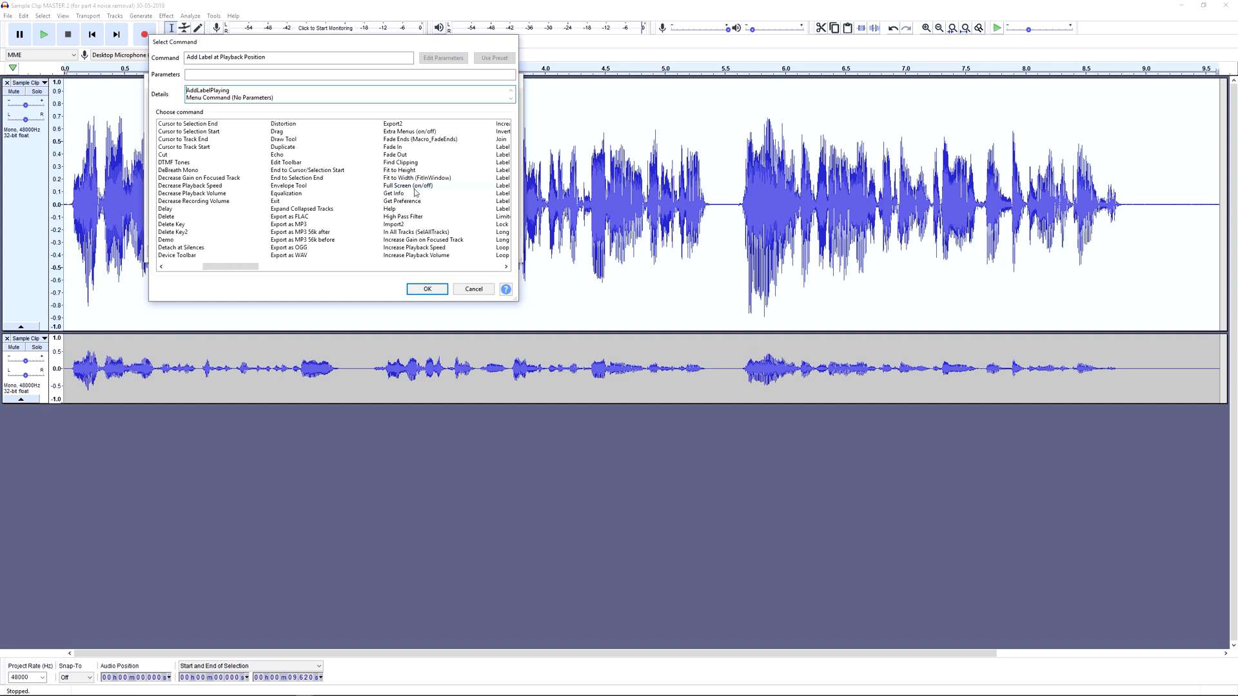
click(314, 194)
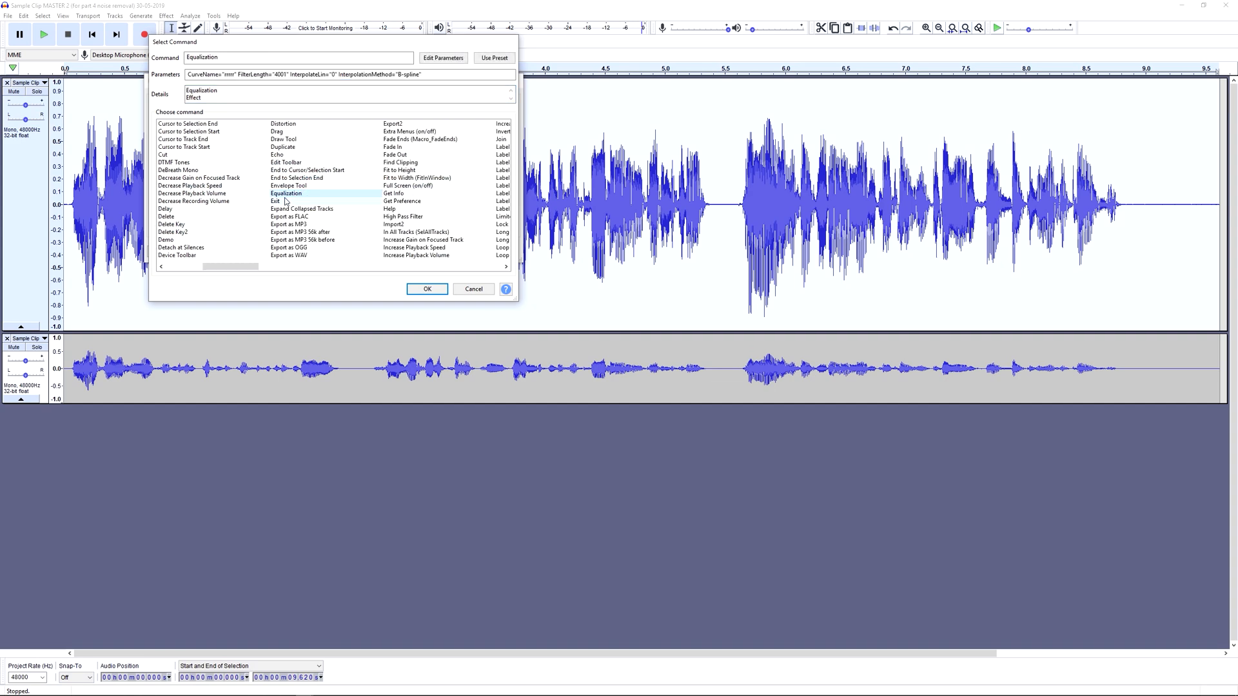
click(426, 289)
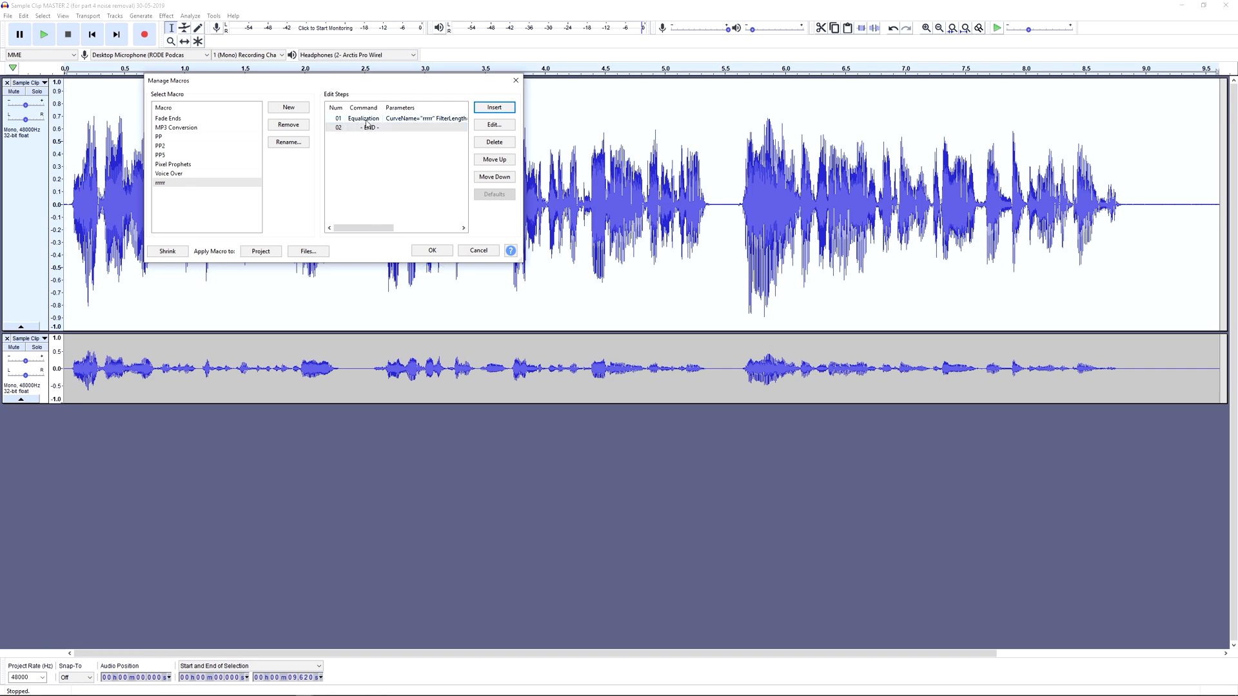
click(495, 109)
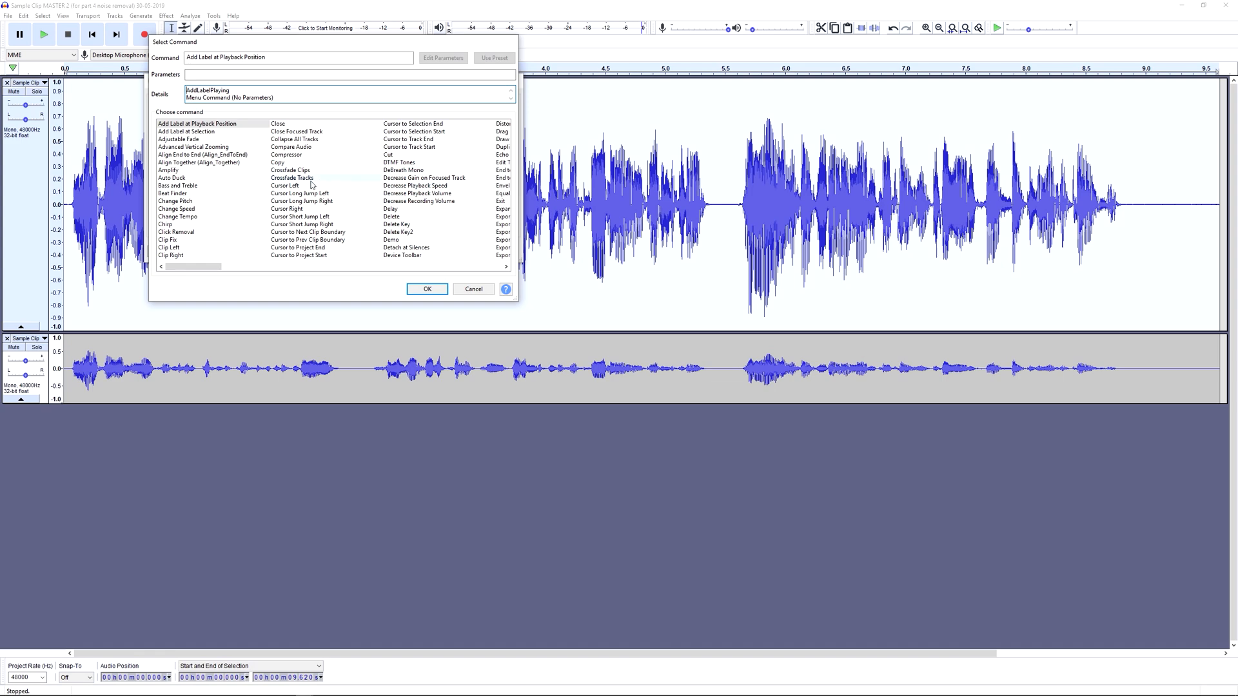
click(288, 155)
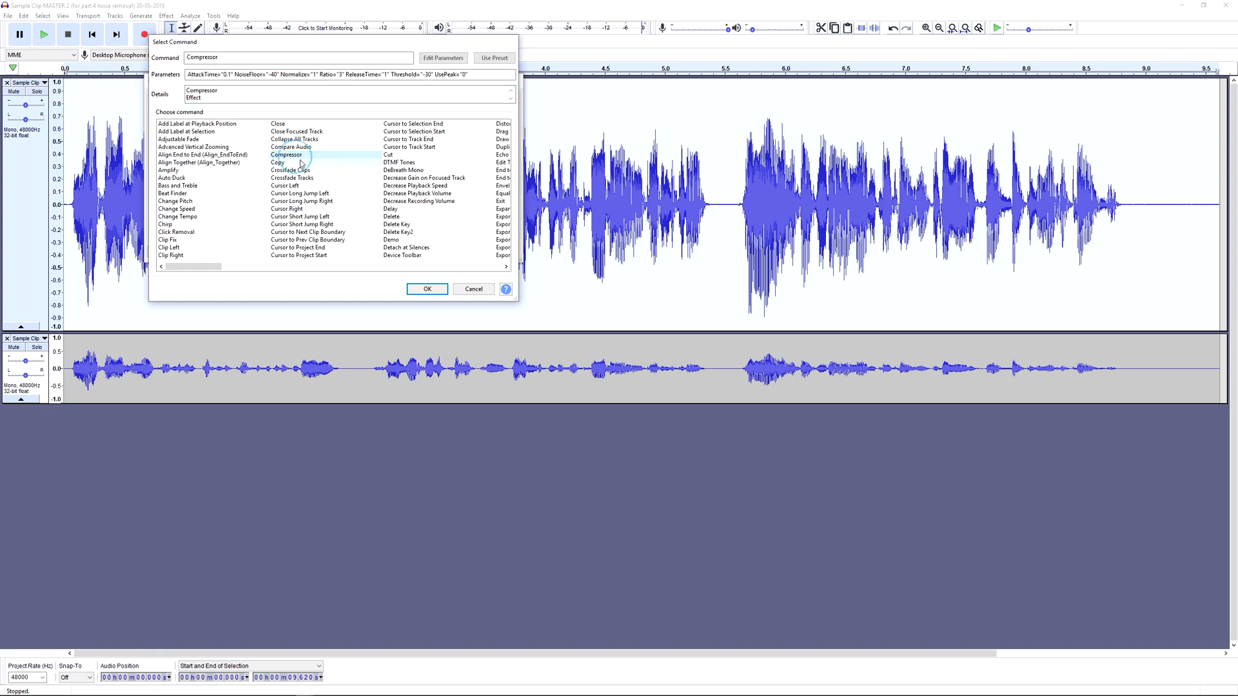
click(427, 288)
Step: Check the settings of the macro's Equalization and Compressor commands without changing them, and save the macro
click(398, 129)
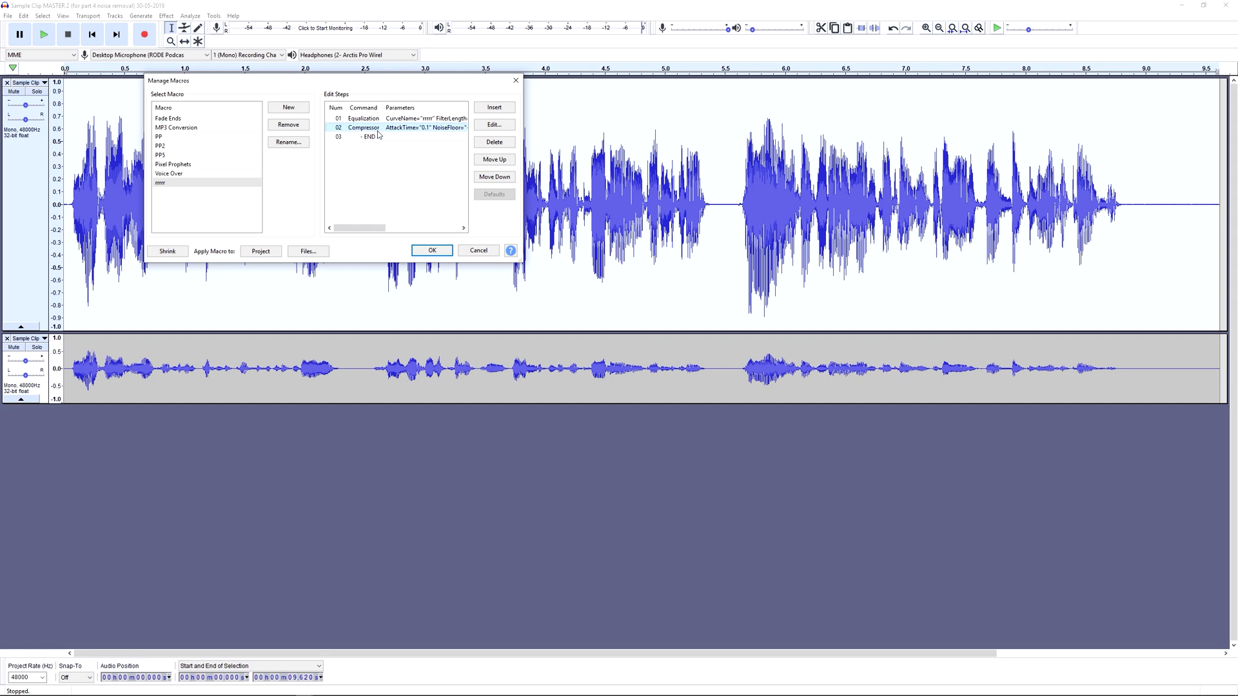
click(406, 120)
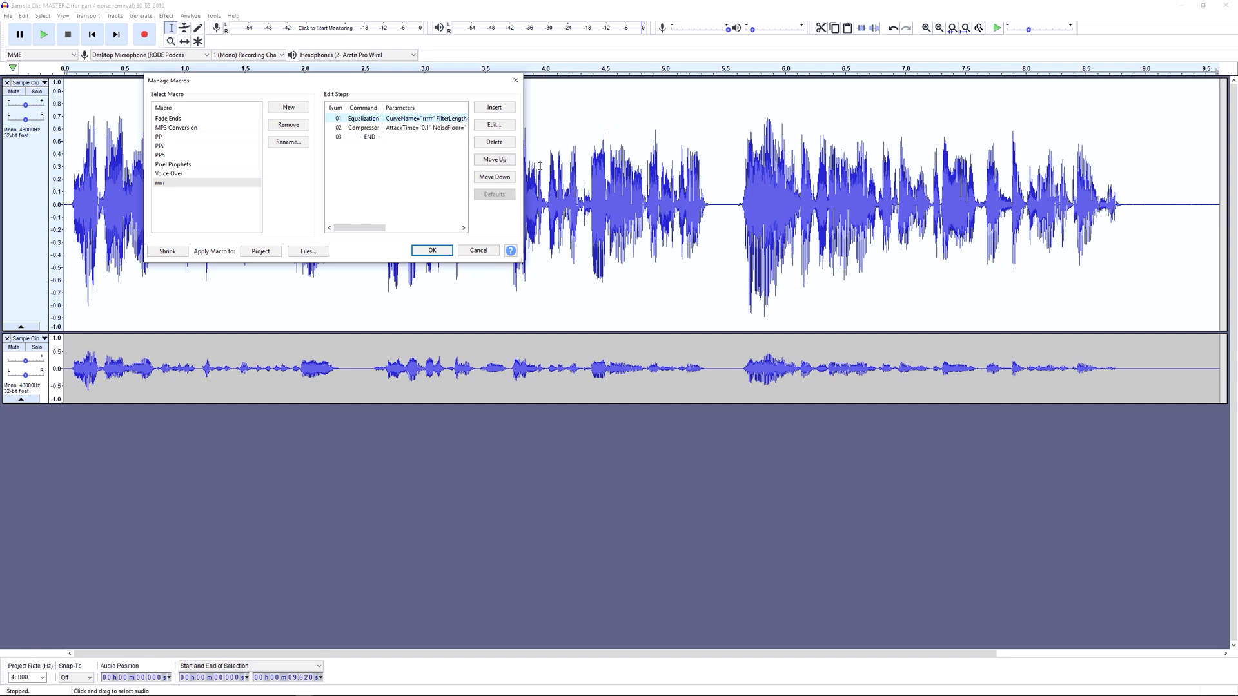
click(494, 124)
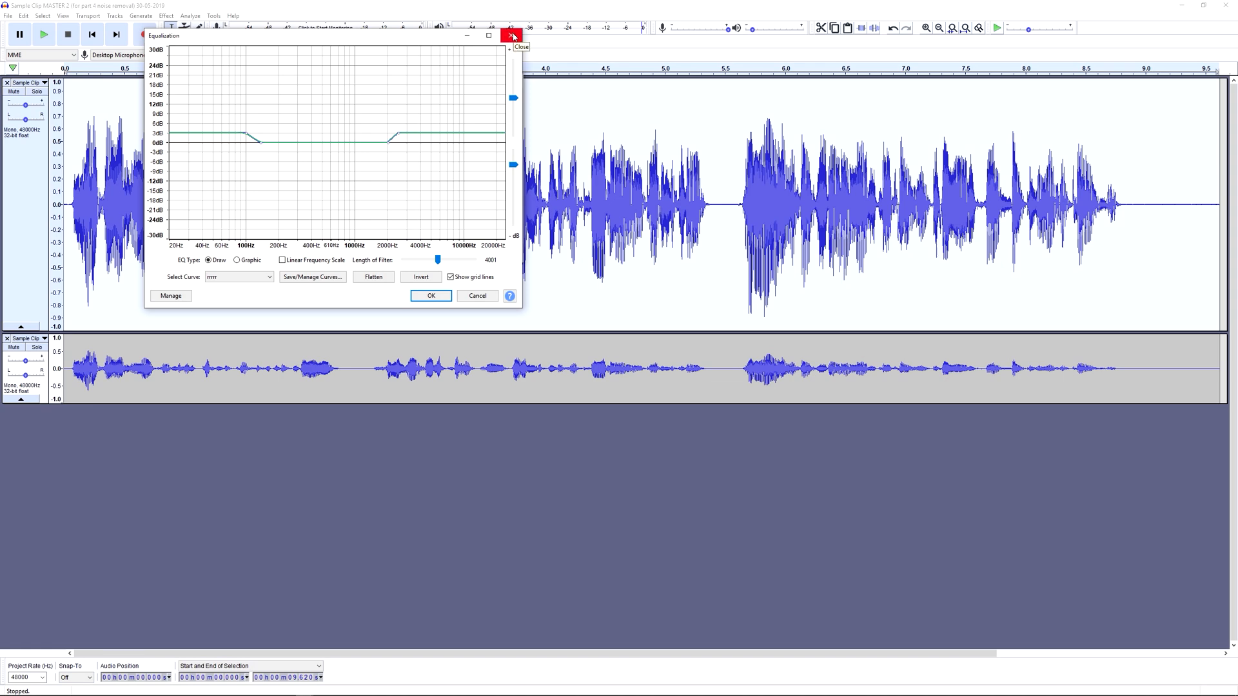
click(513, 37)
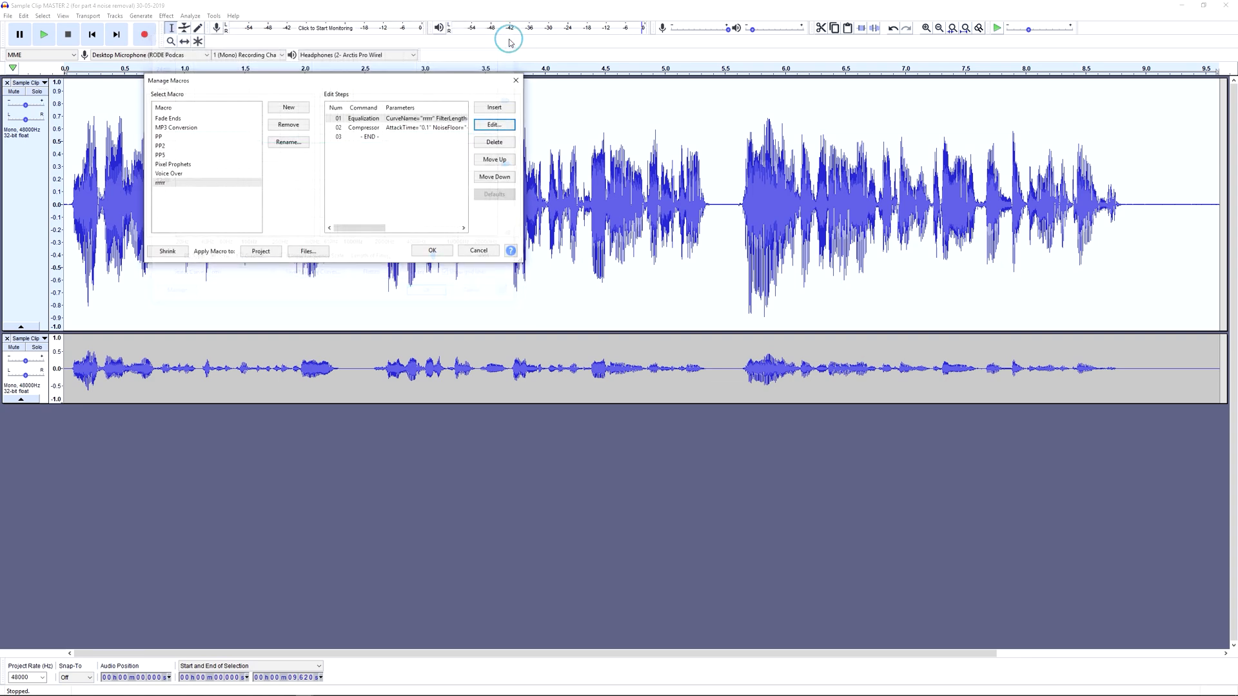
click(446, 129)
click(494, 125)
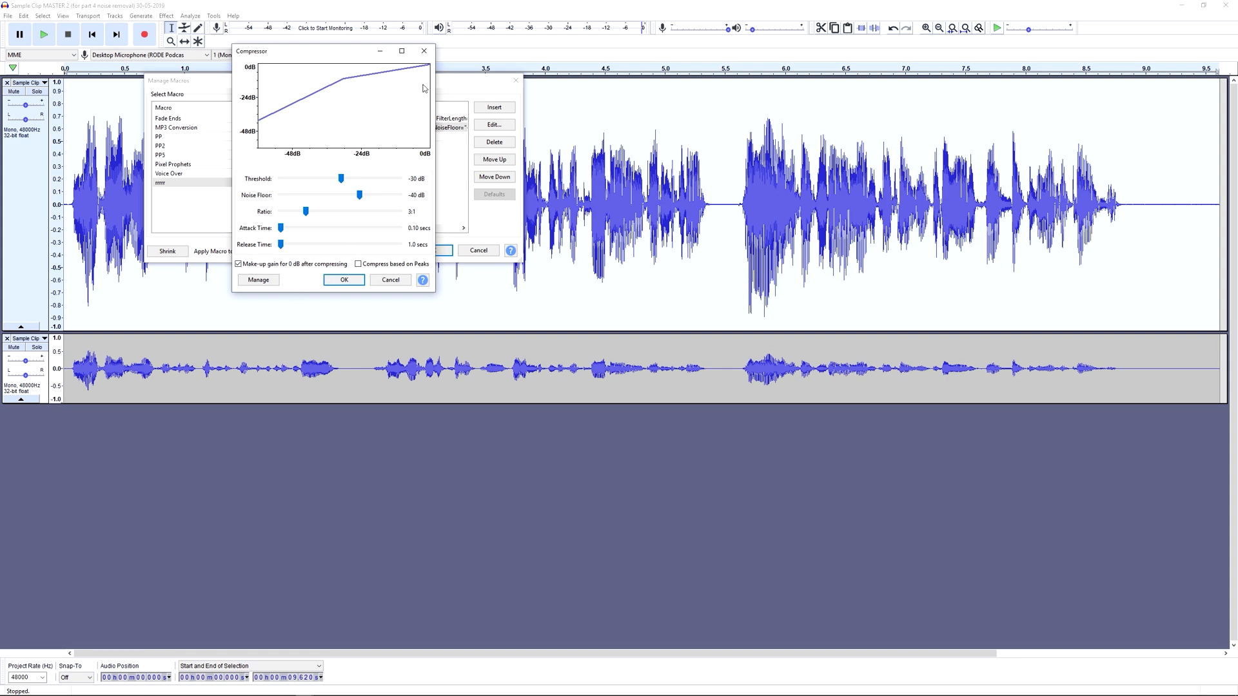
click(423, 50)
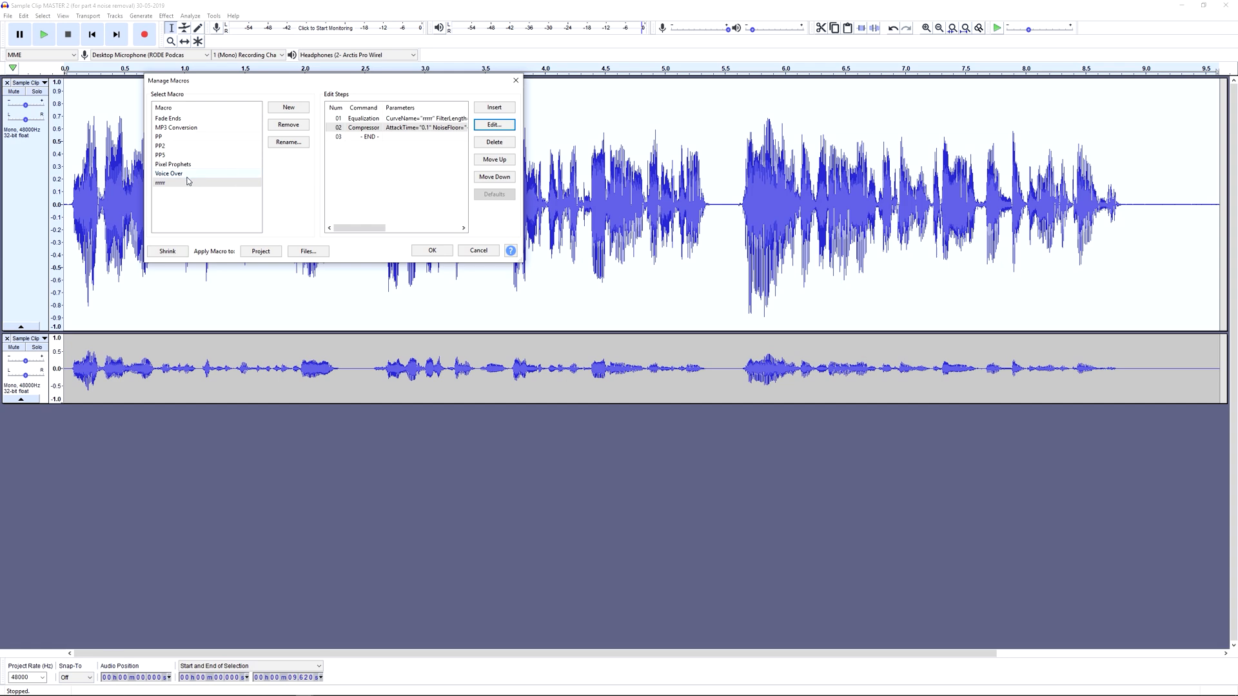
click(432, 251)
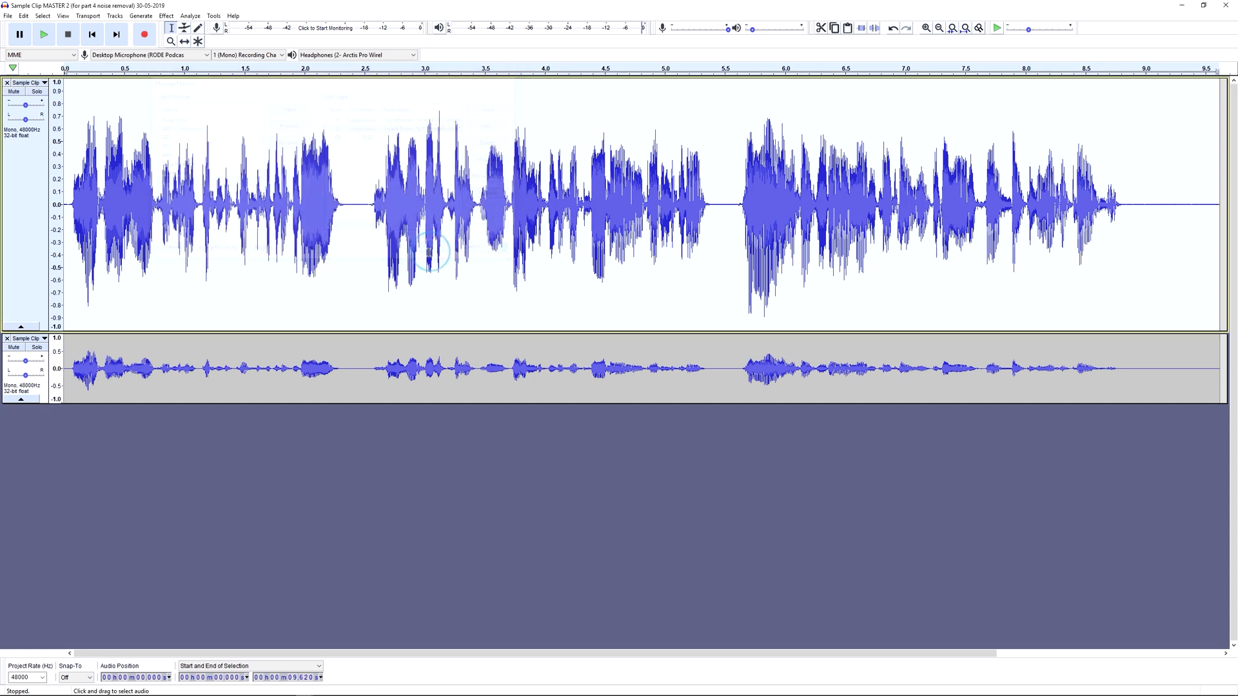
Step: Try the "rrrr" macro on the entire lower track and undo it
double_click(178, 347)
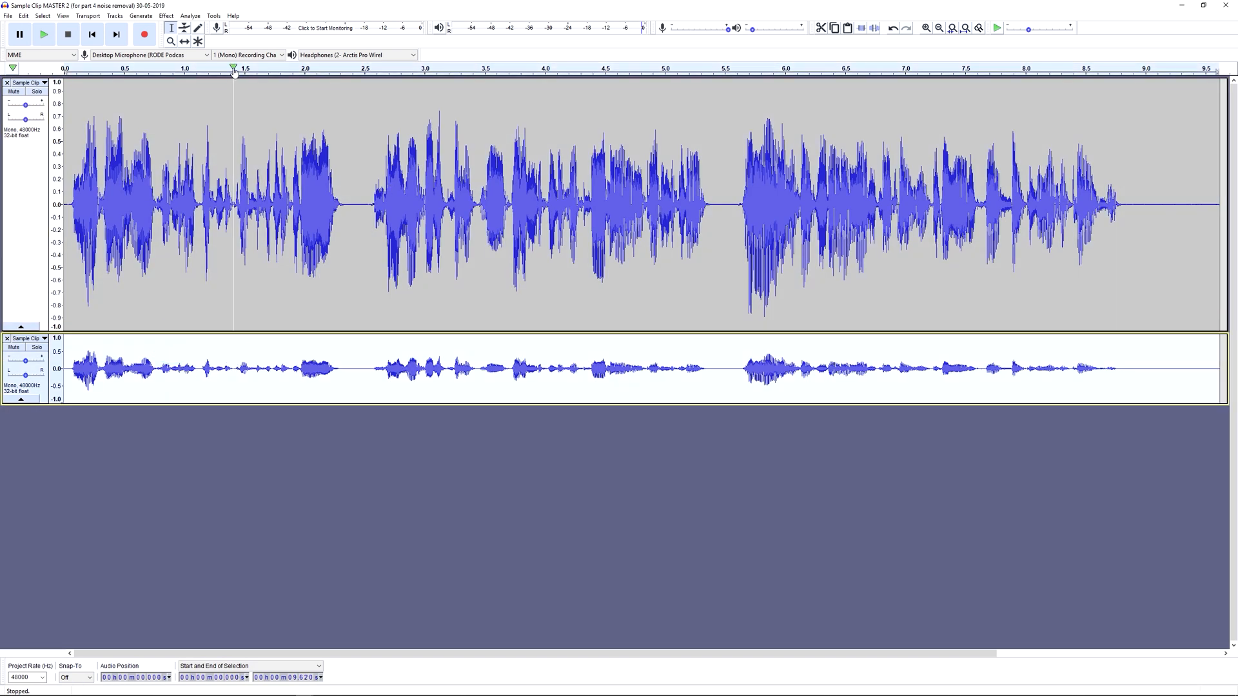
click(214, 18)
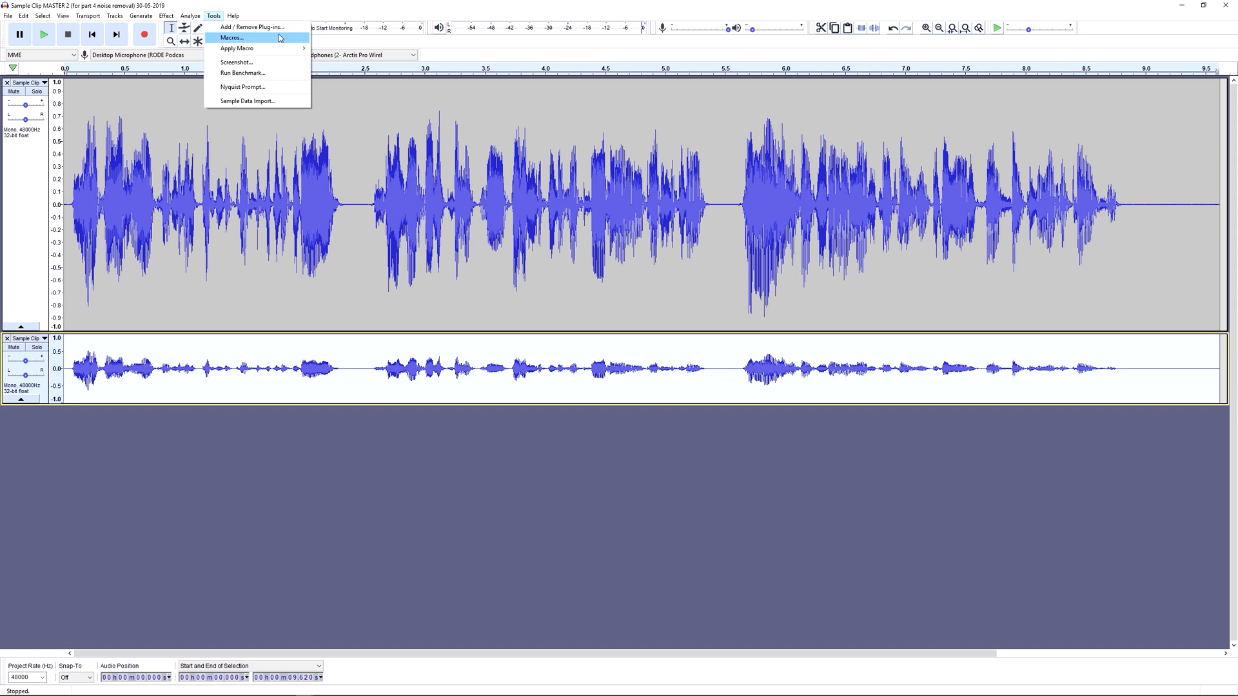
mouse_move(276, 51)
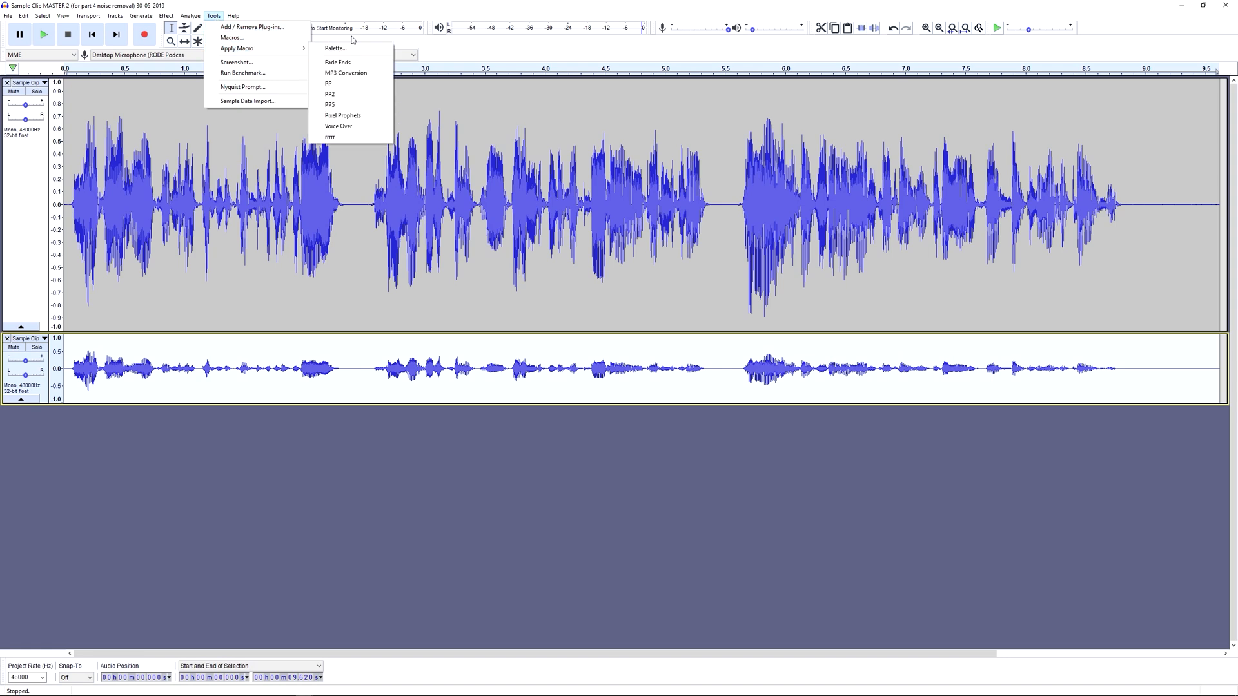
click(344, 137)
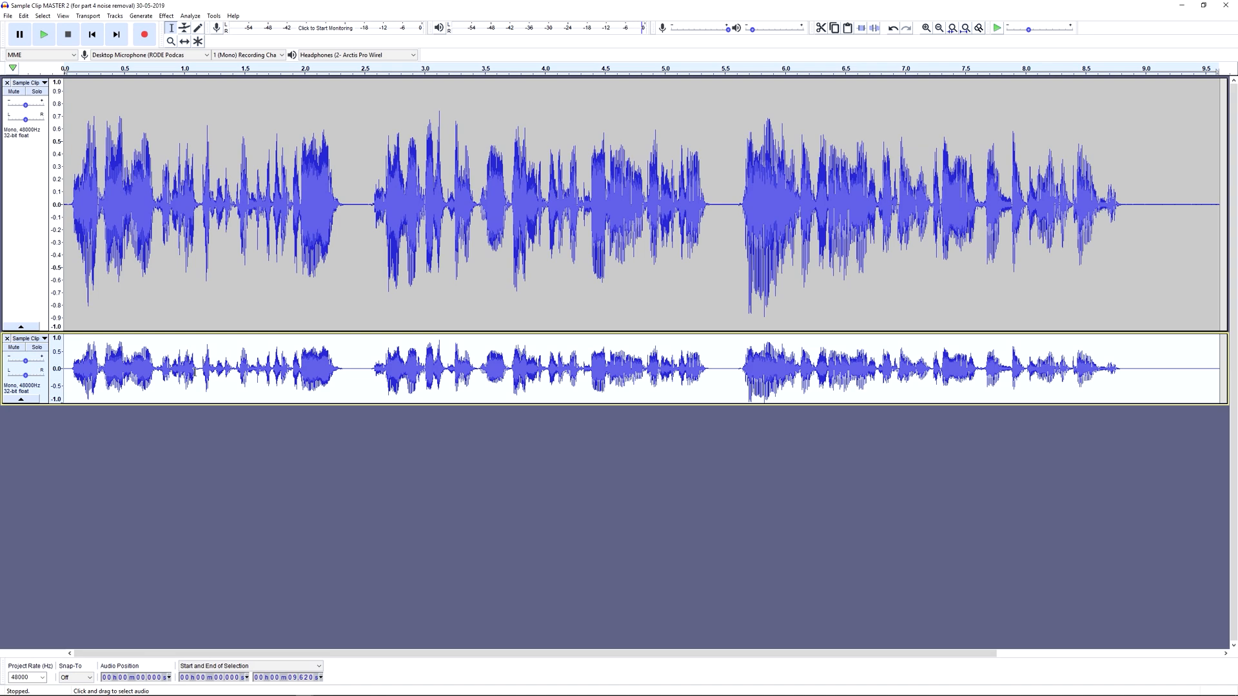
key(ctrl+z)
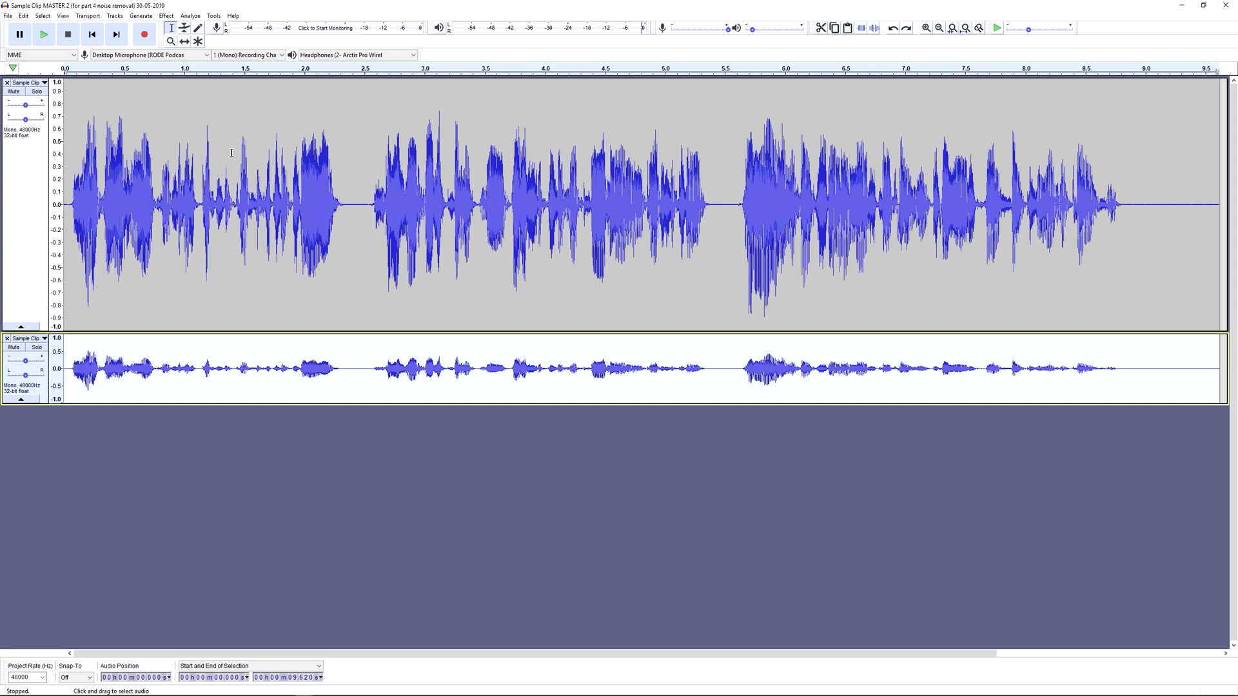
Step: Play the recording from the start, soloing the upper and lower tracks alternately to compare them, and clear the solo
click(92, 34)
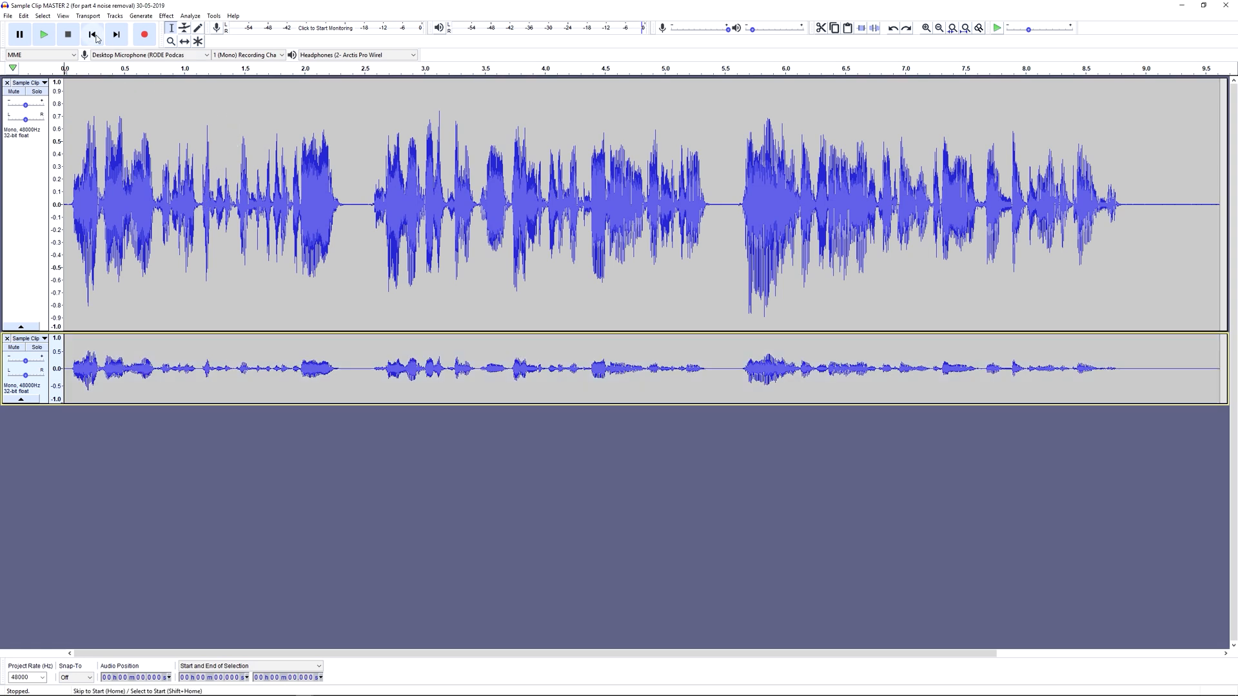
click(37, 91)
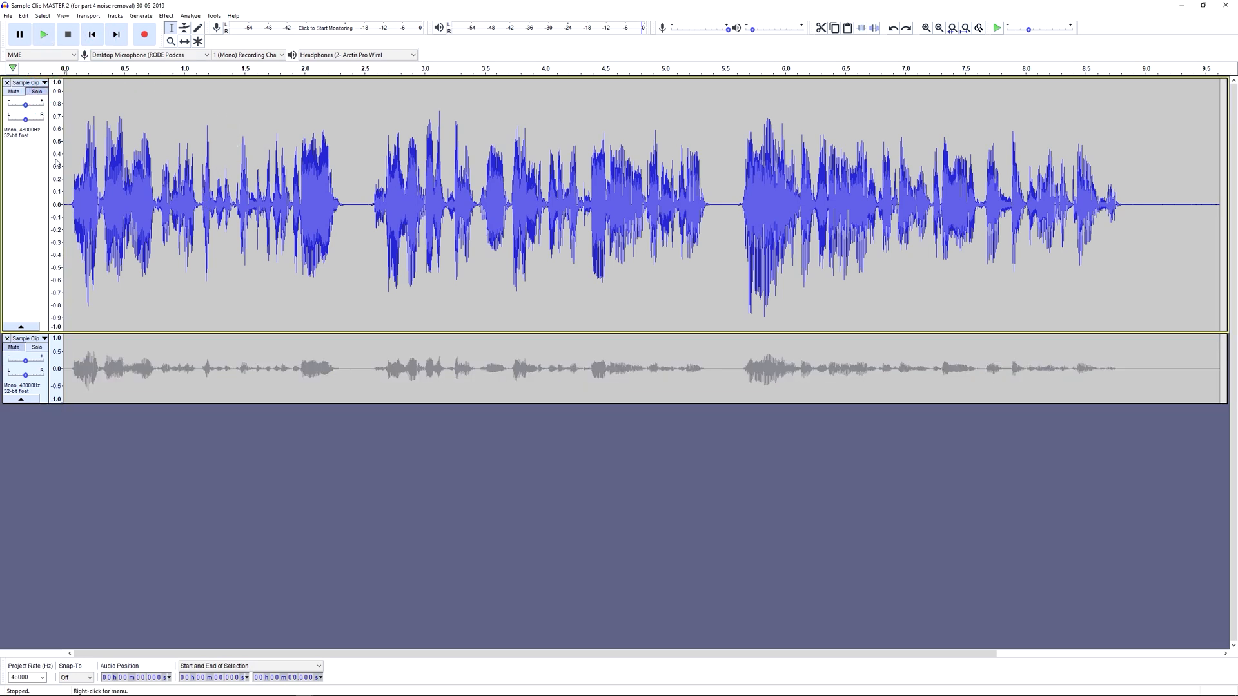
click(44, 34)
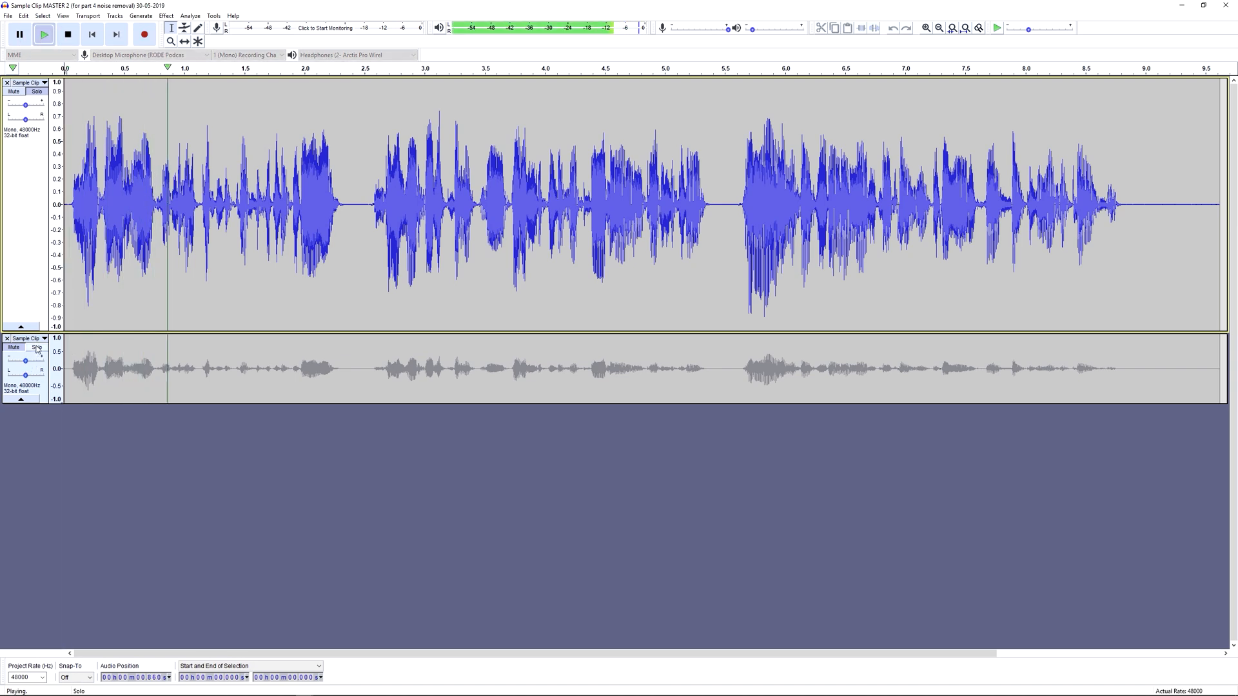
click(37, 348)
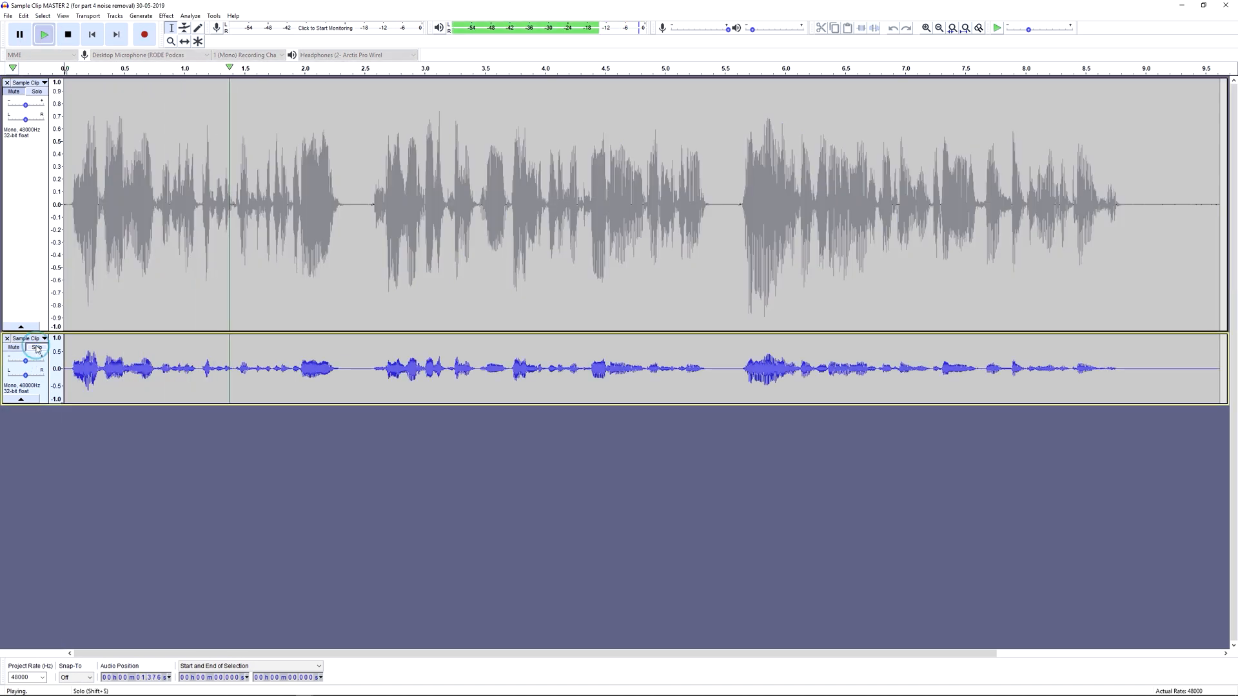
click(38, 92)
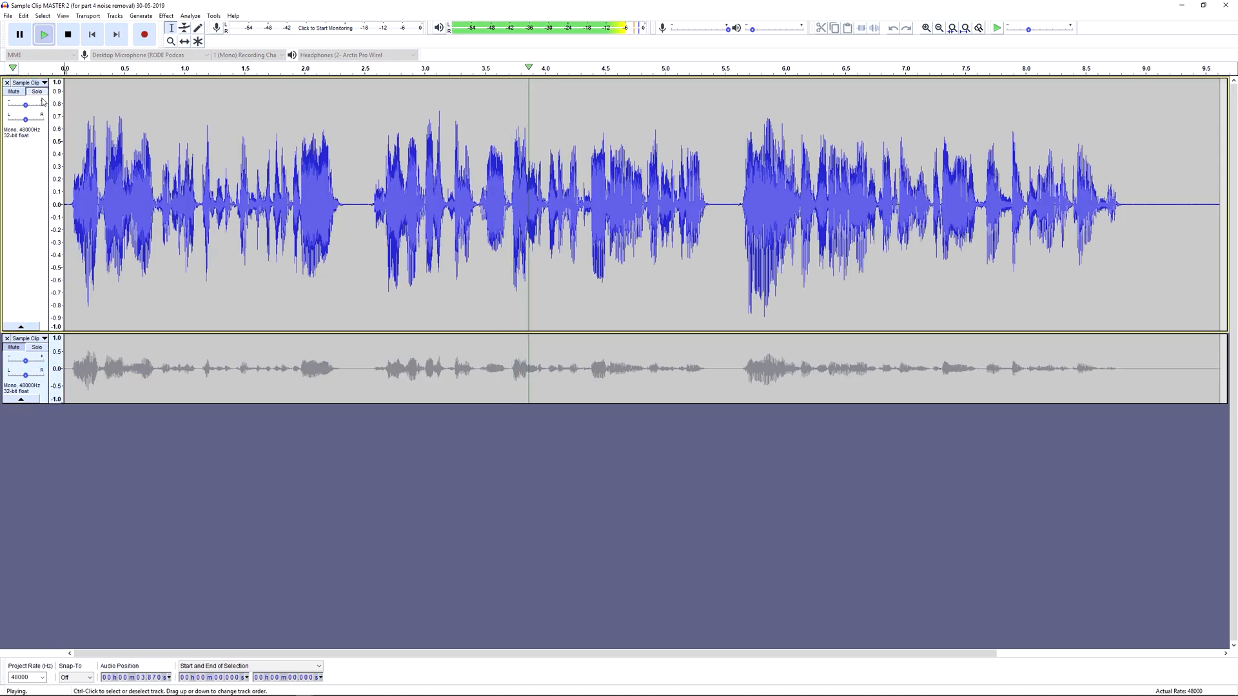
click(37, 348)
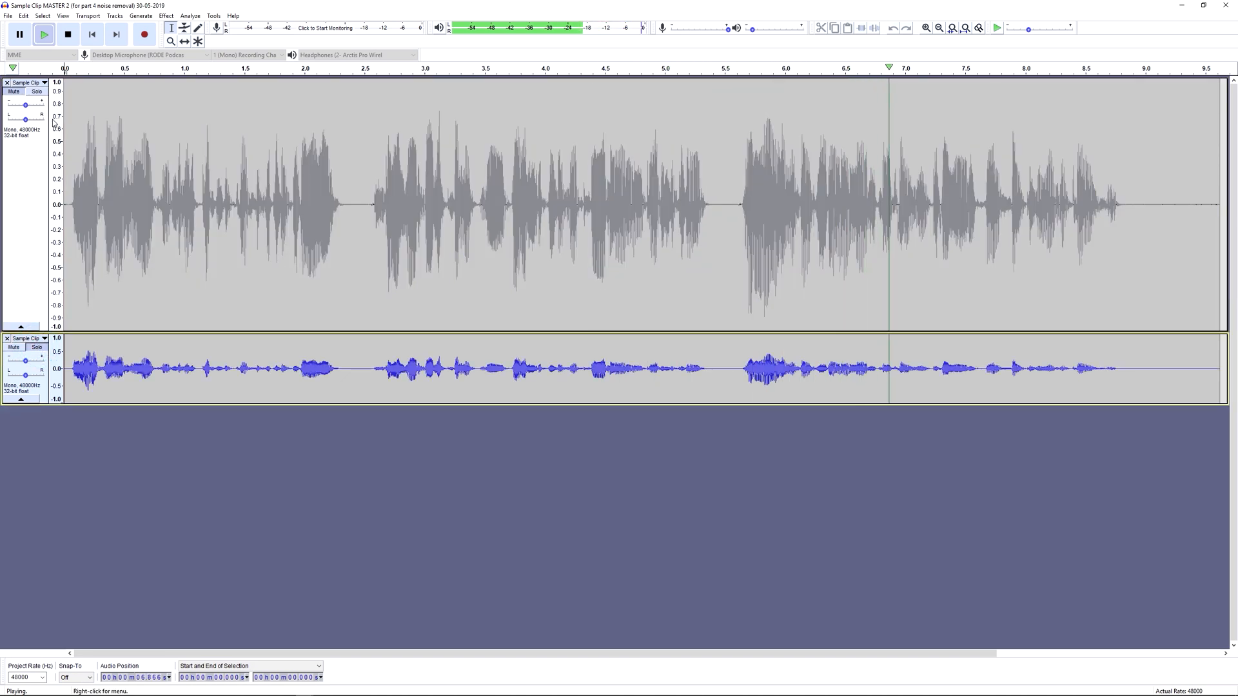
click(37, 91)
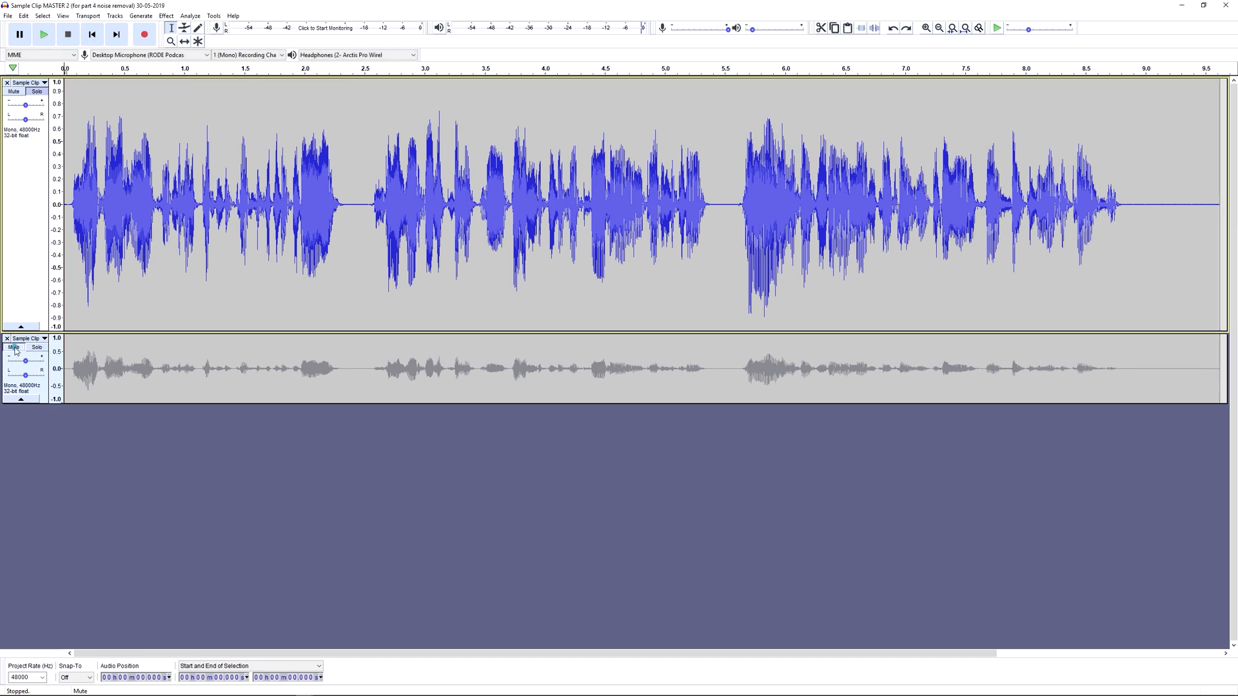
double_click(37, 347)
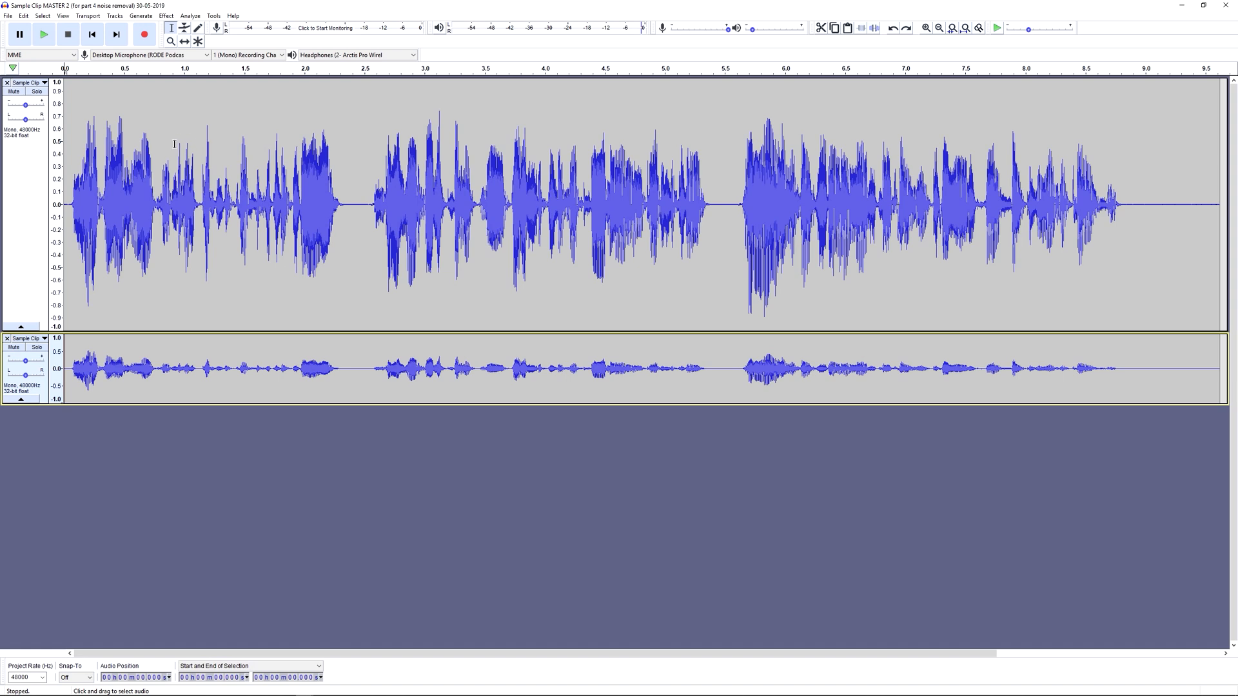